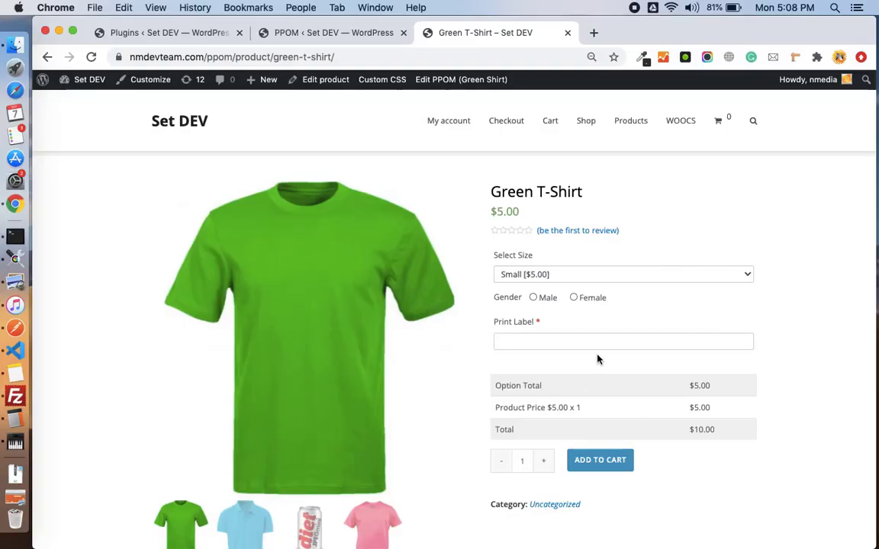
Review the Green T-Shirt page and open the Select Size list, keeping Small
scroll(598, 359, down, 2)
scroll(598, 359, up, 3)
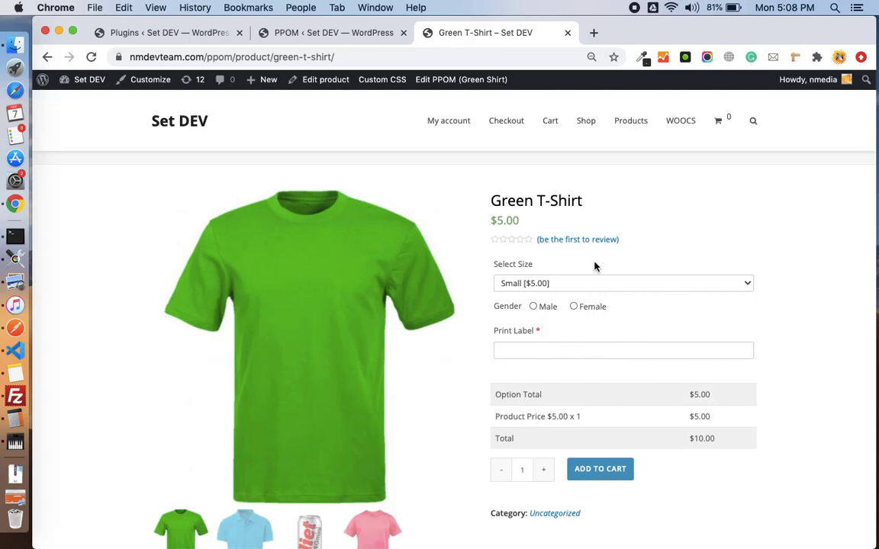
scroll(595, 266, up, 1)
scroll(595, 266, down, 2)
scroll(595, 266, up, 1)
scroll(595, 266, down, 1)
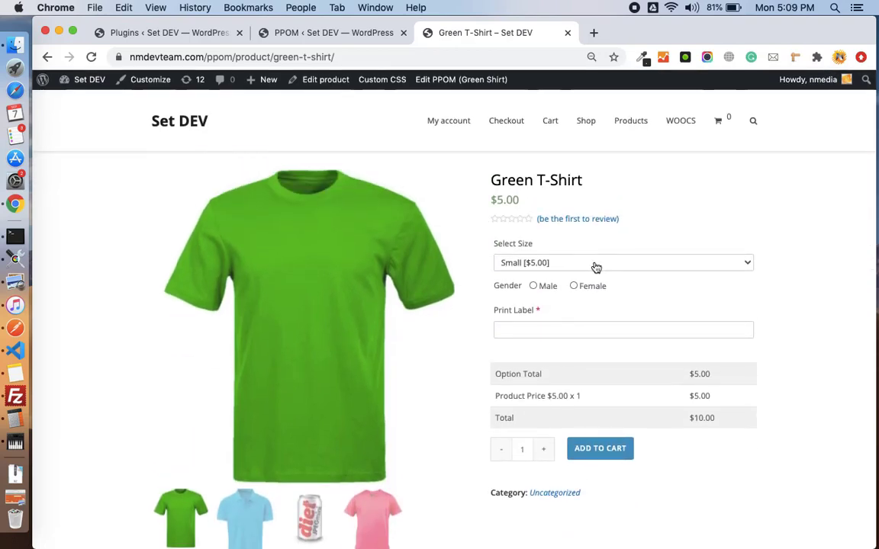
click(639, 267)
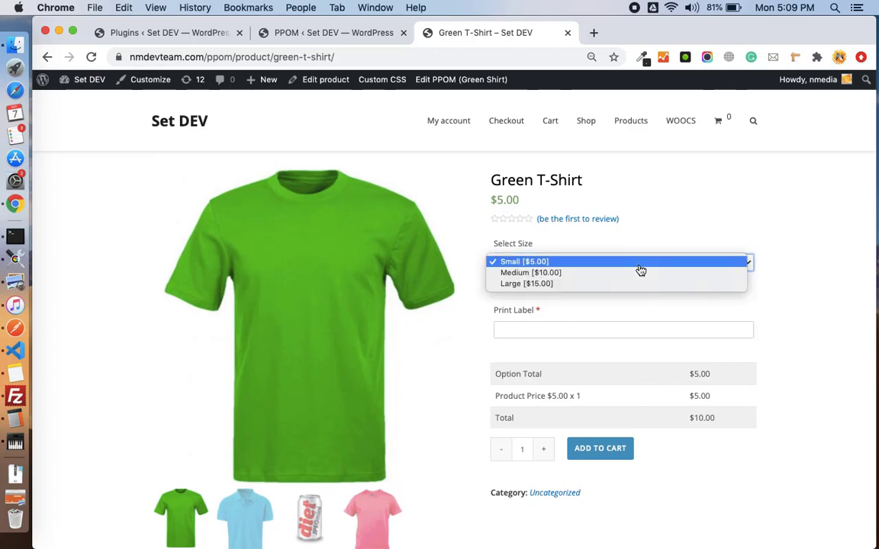
click(683, 221)
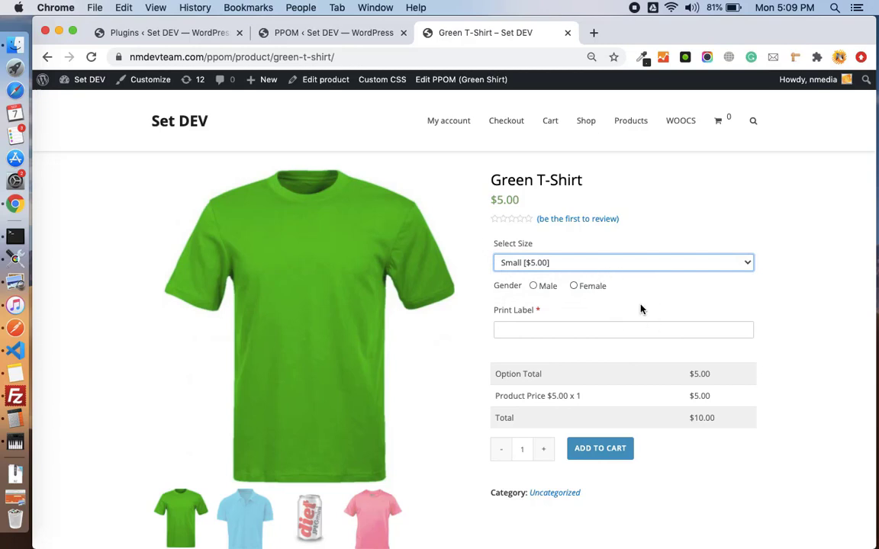
Recheck the size prices, keep Small, and click into the required Print Label field
scroll(641, 308, down, 1)
scroll(641, 309, up, 2)
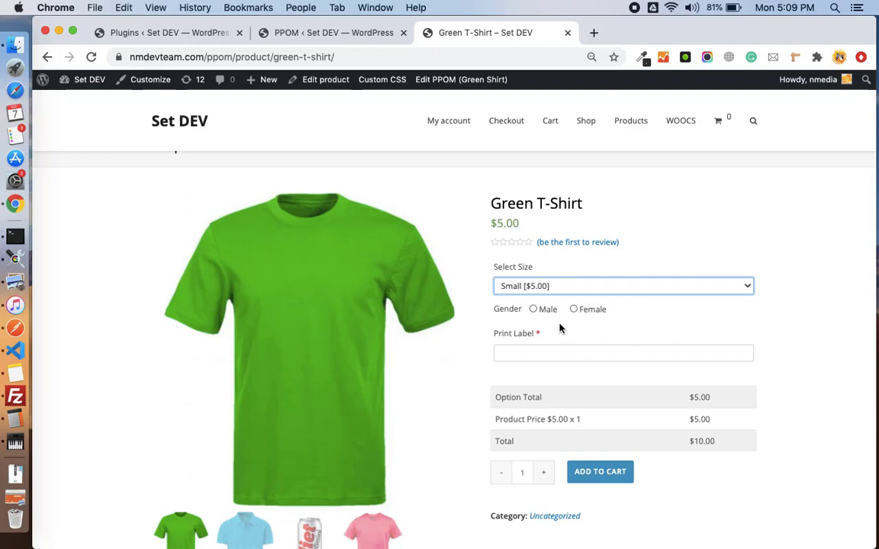
click(613, 285)
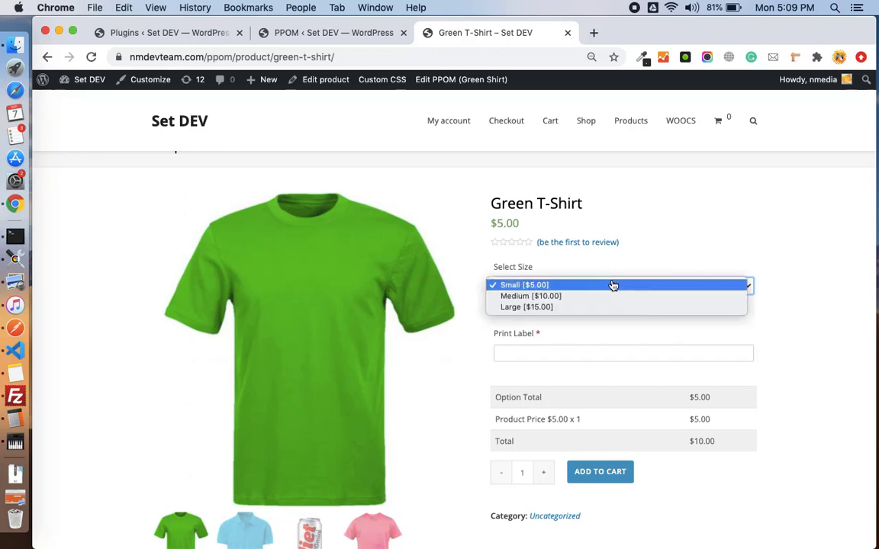
click(592, 324)
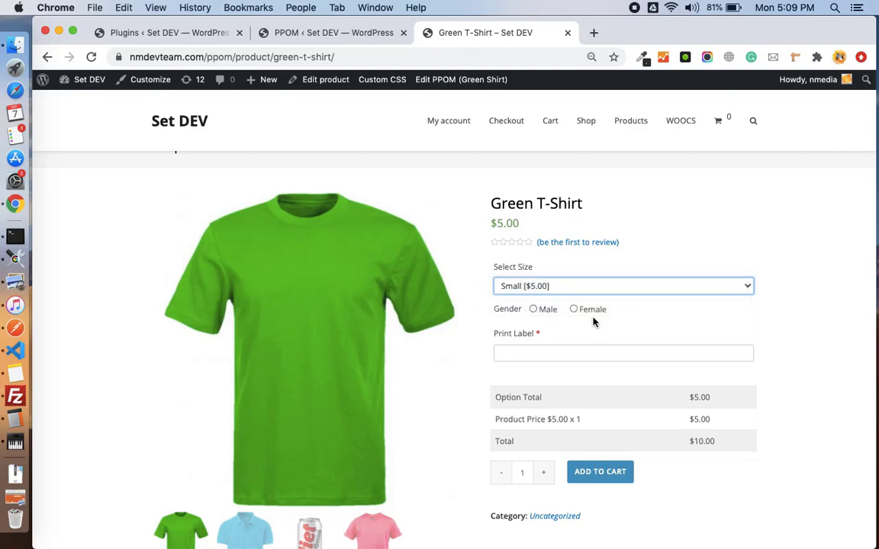
click(564, 356)
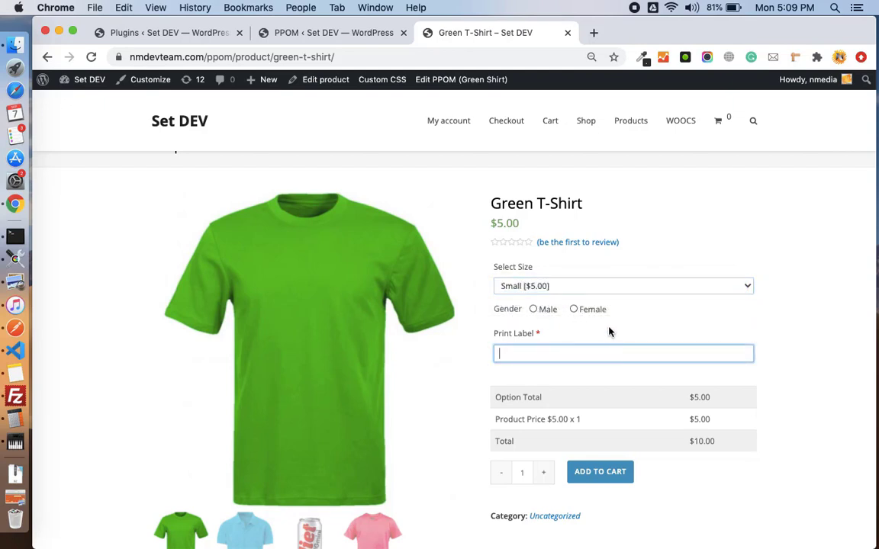
scroll(609, 332, down, 2)
scroll(608, 331, up, 3)
scroll(609, 332, down, 2)
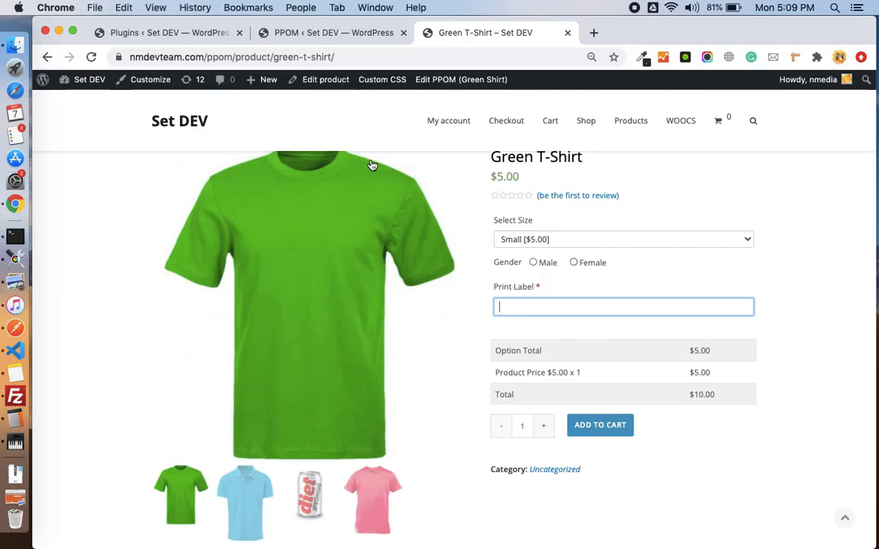
Search the plugin directory for 'ppom' from Plugins > Add New
click(164, 32)
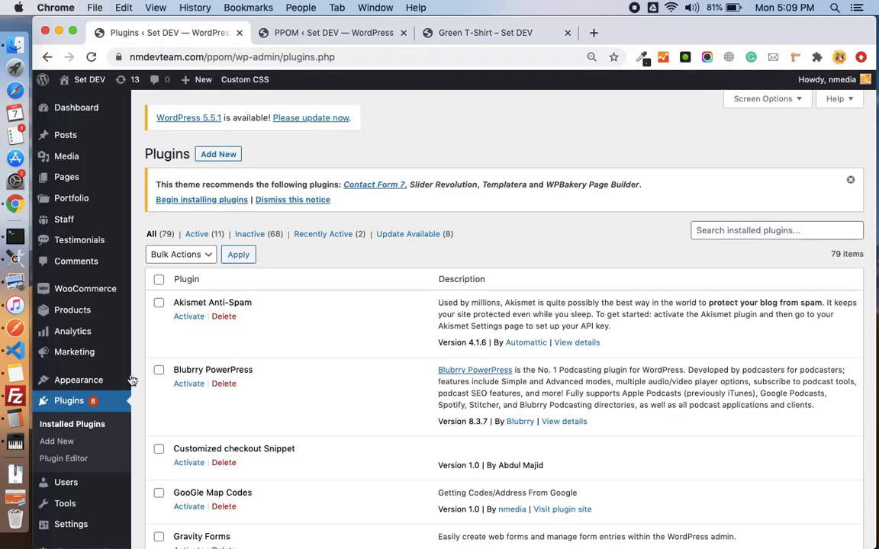
click(67, 441)
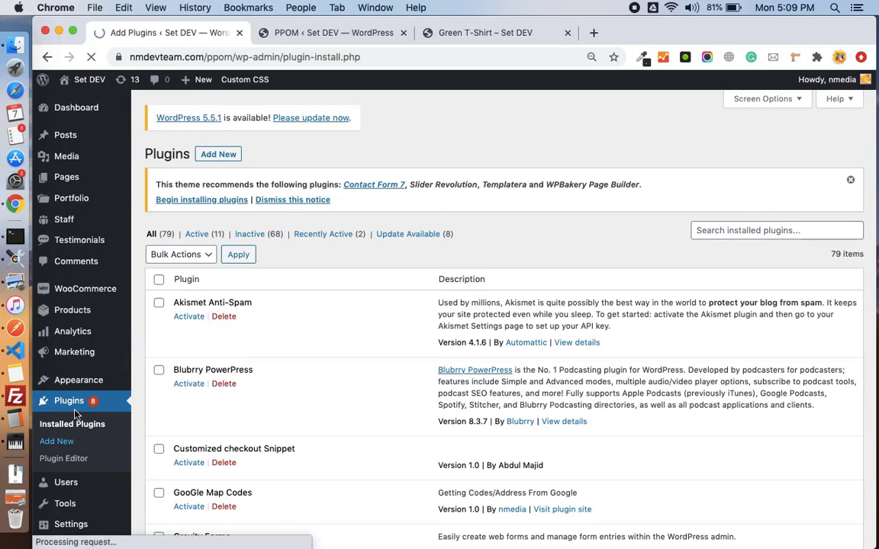
click(753, 248)
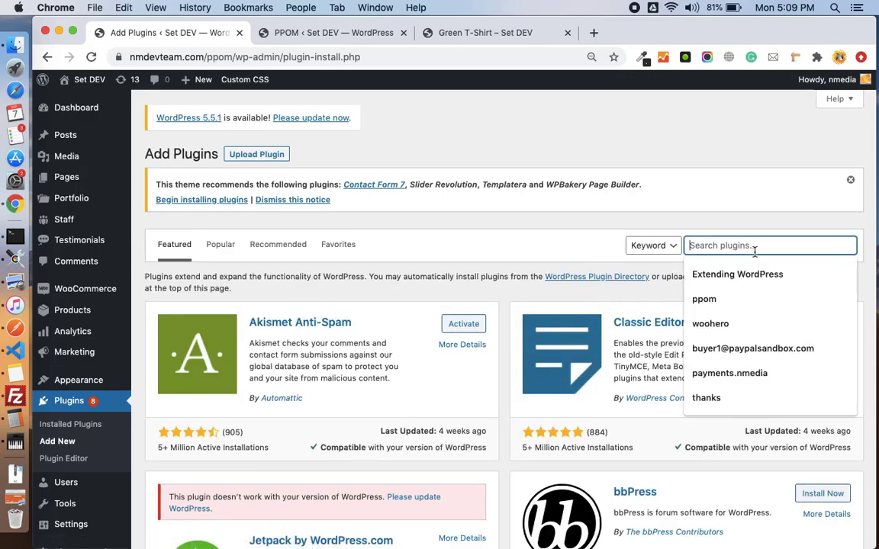
text(ppom)
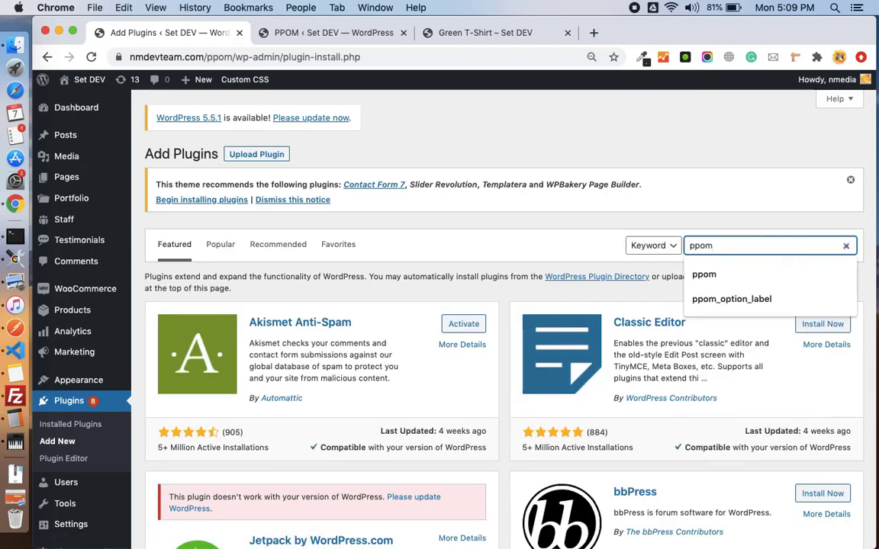
key(Return)
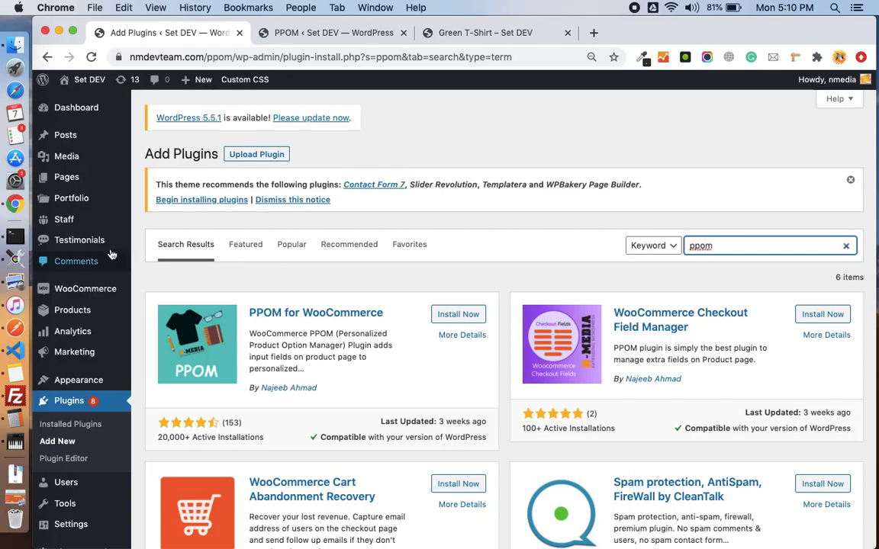
Go to the WooCommerce > PPOM Fields management page
mouse_move(114, 289)
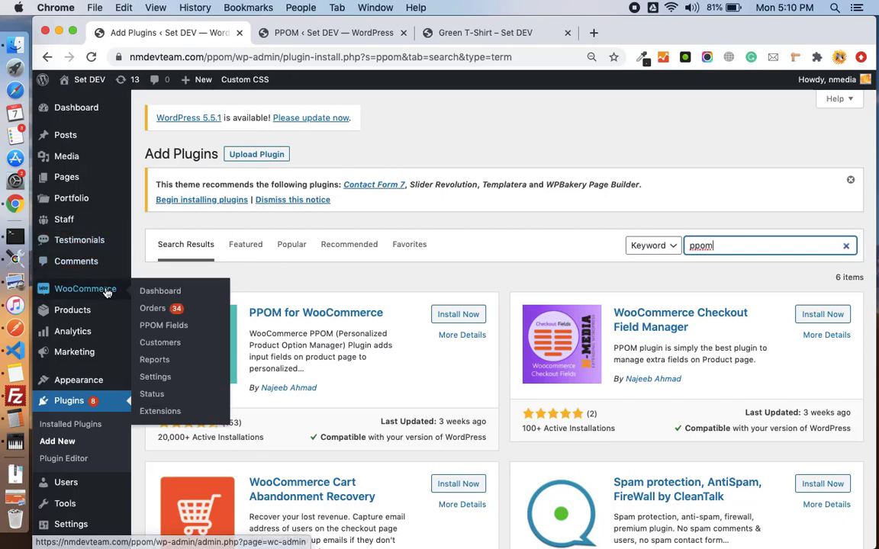
click(164, 326)
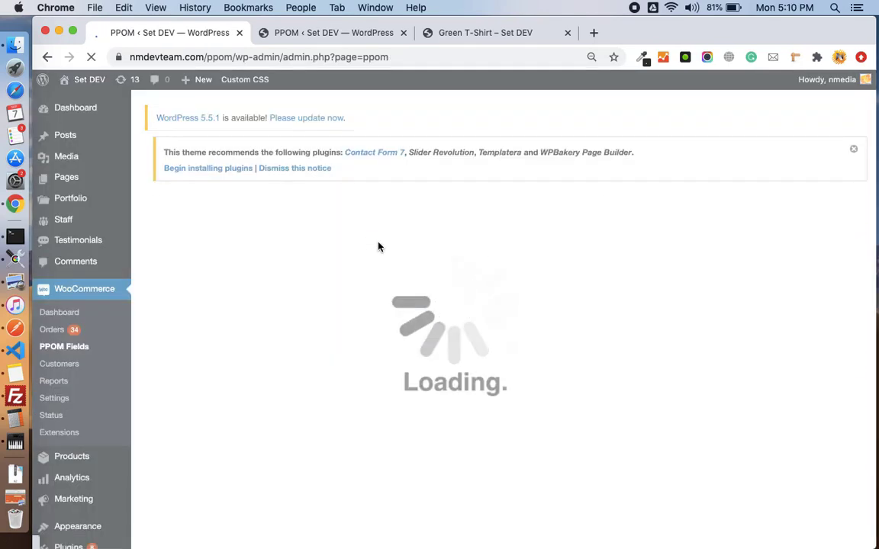
scroll(459, 333, down, 15)
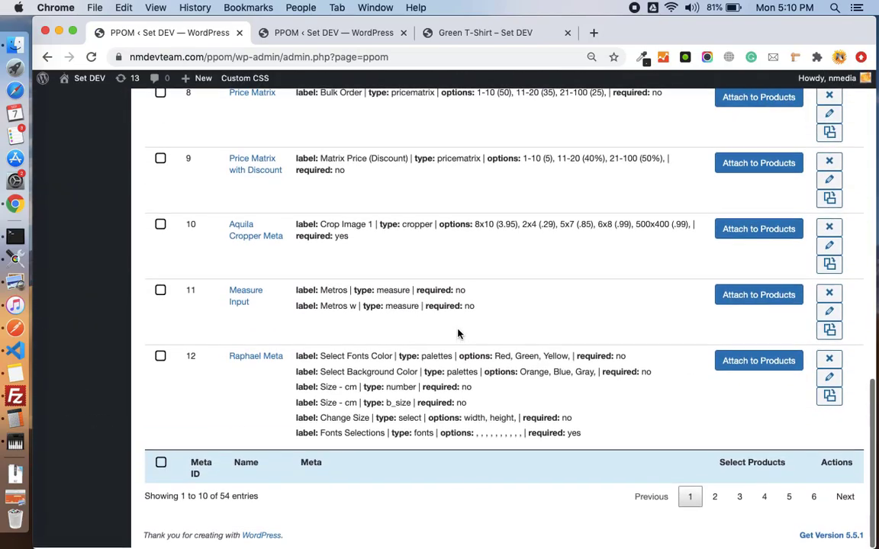
scroll(459, 334, up, 15)
scroll(458, 333, down, 5)
scroll(460, 334, up, 3)
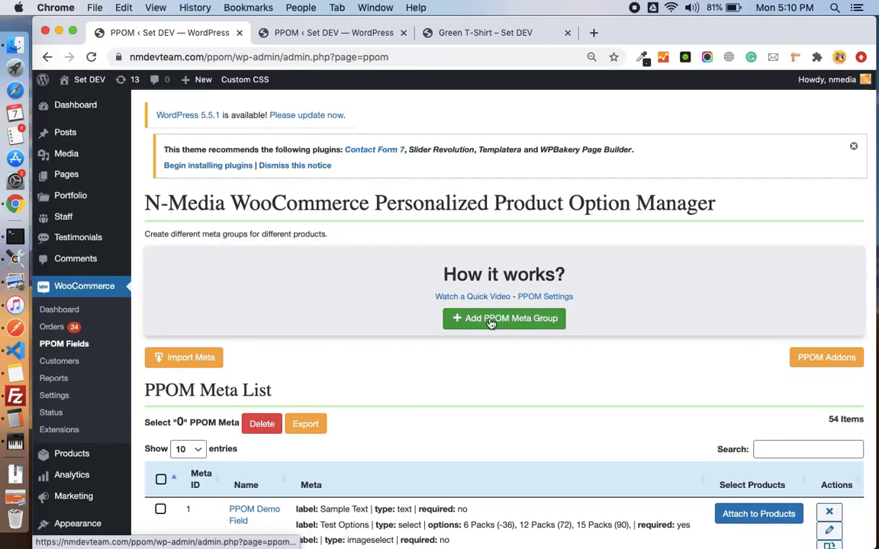
Add a new PPOM meta group named 'Green Tshirt 2020'
click(534, 327)
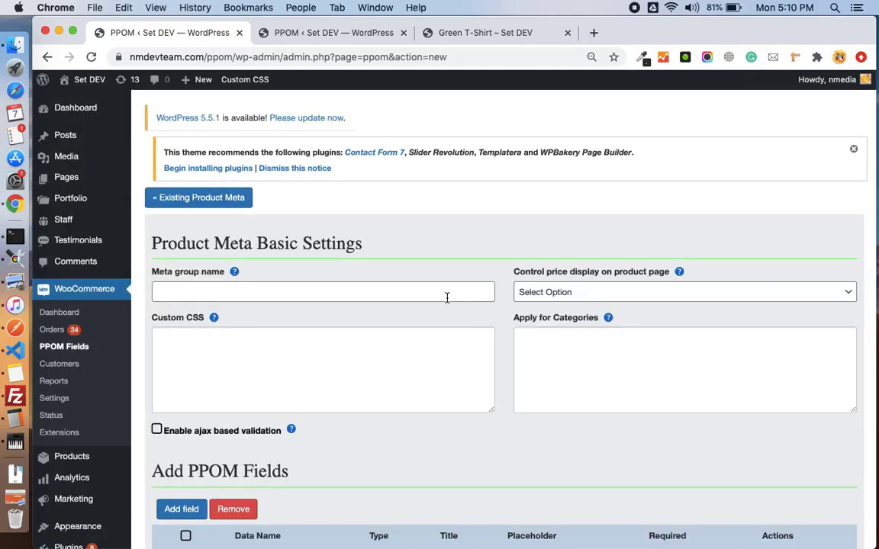
click(447, 292)
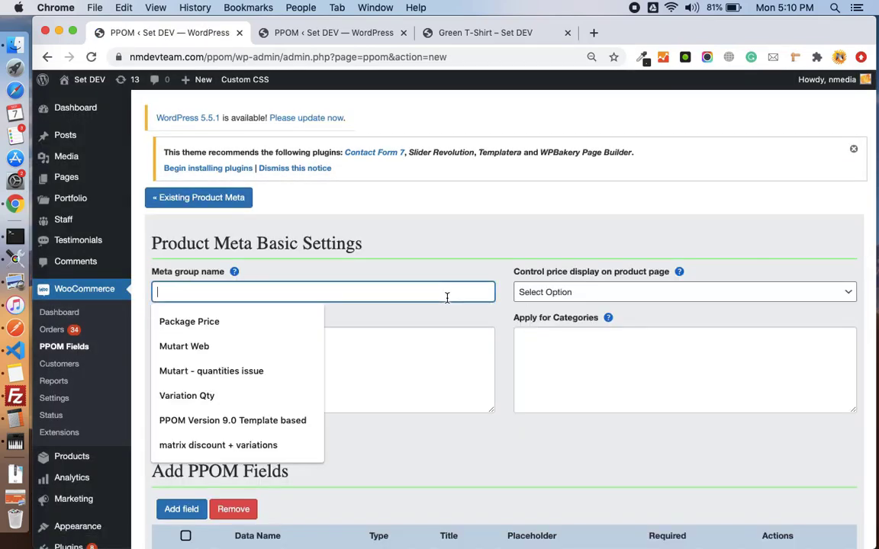
text(Green T)
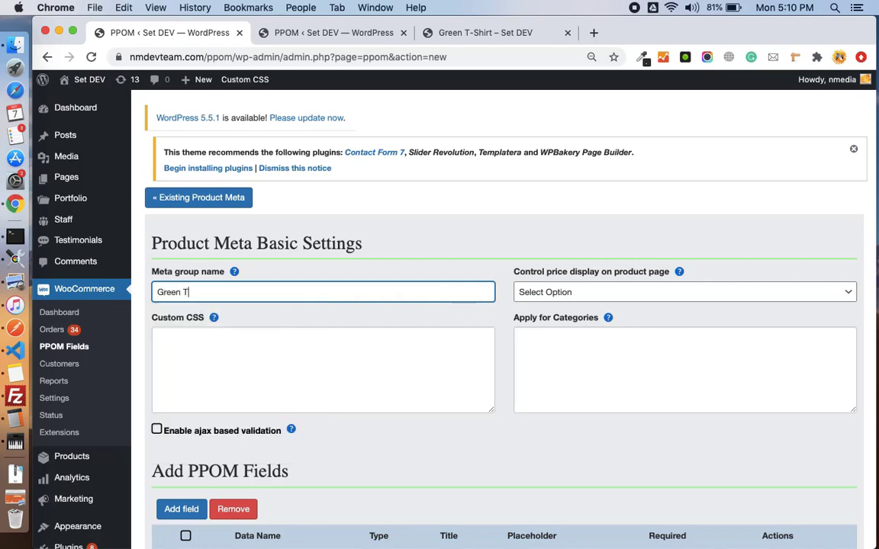
text(shirt 2020)
scroll(494, 266, down, 5)
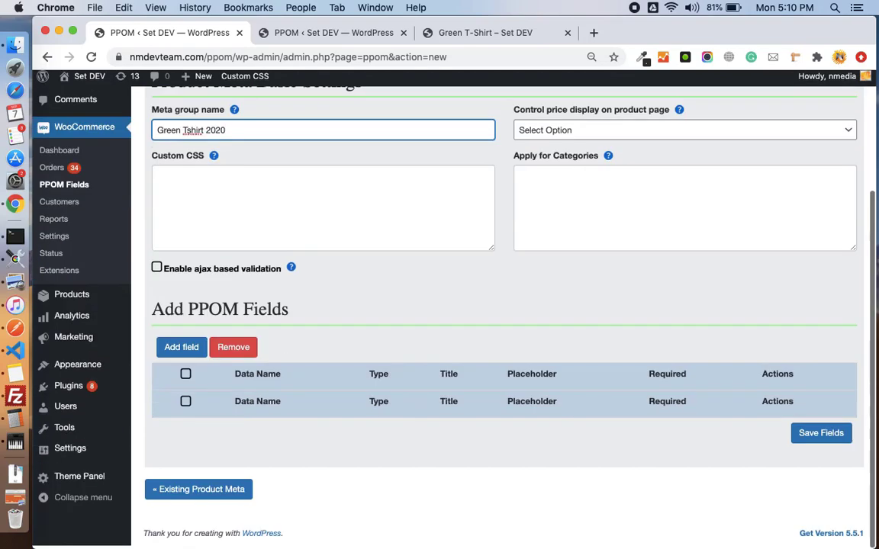
scroll(494, 266, up, 1)
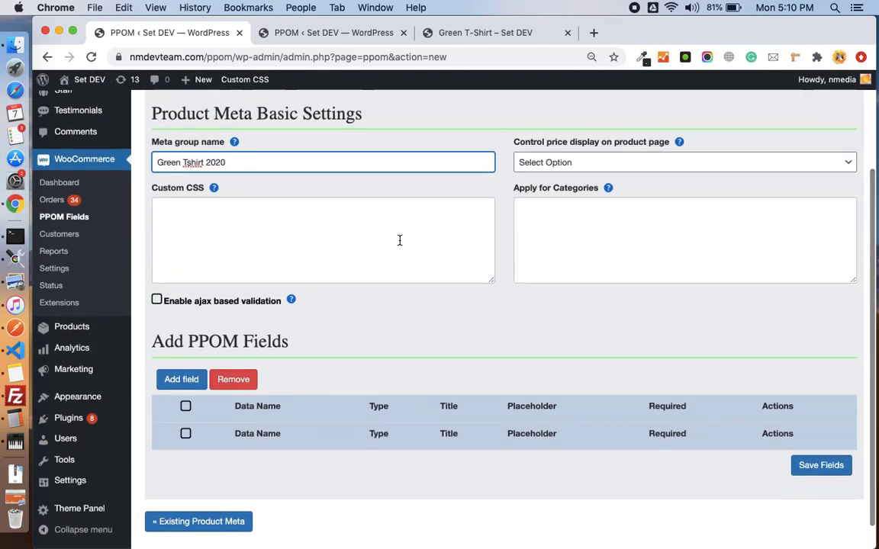
Add a Select Input field titled 'Select Size' to the group
click(609, 169)
click(507, 253)
click(182, 379)
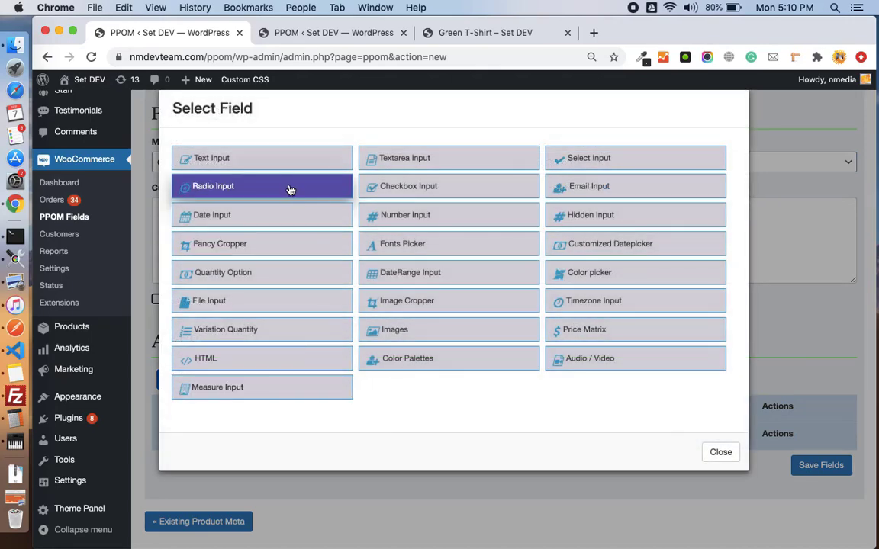
click(600, 157)
click(363, 208)
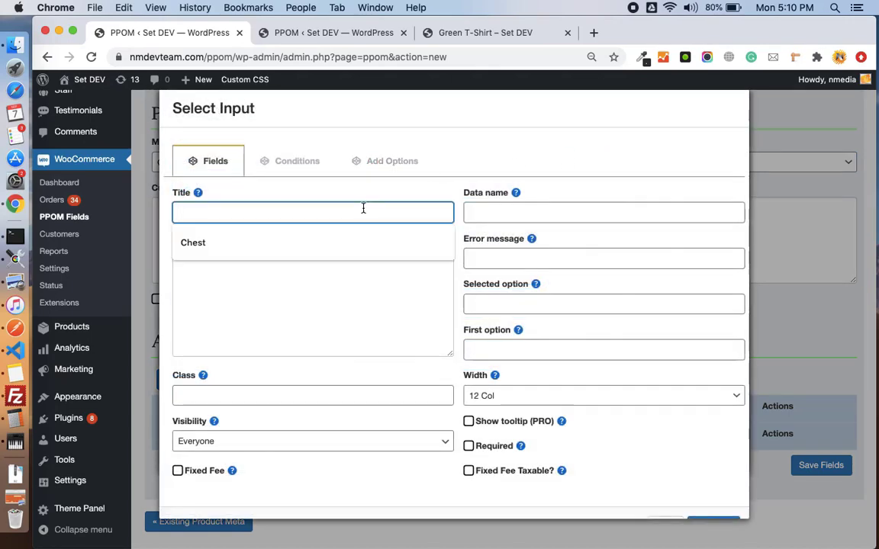
text(Select)
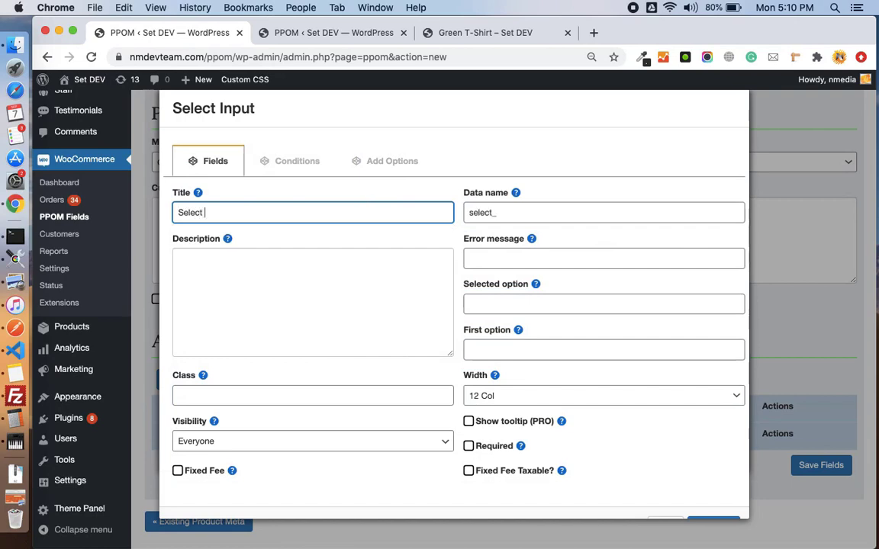
text( Size)
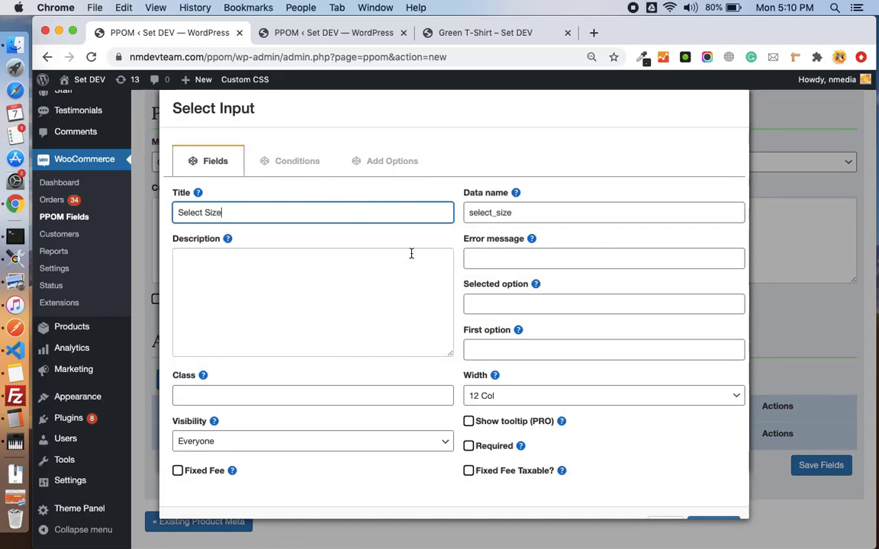
Set the dropdown's first option prompt to 'Select Your Size'
scroll(424, 231, down, 1)
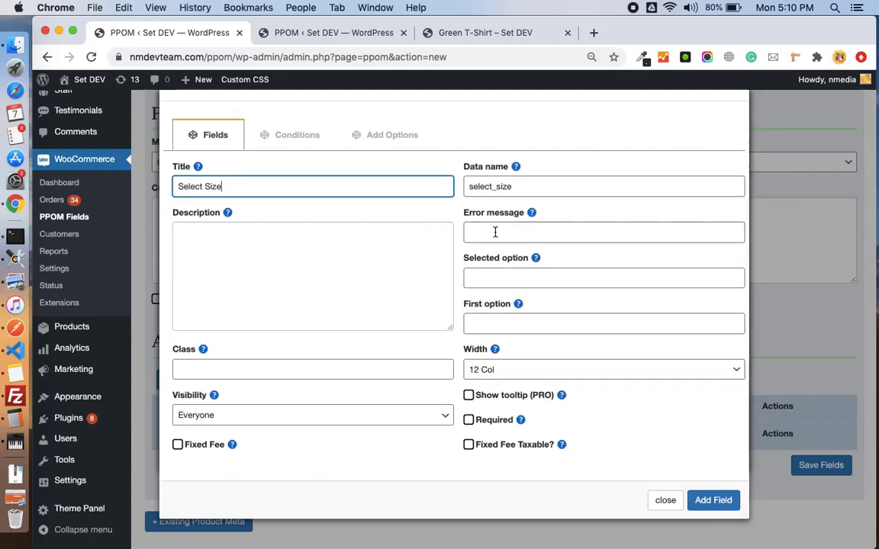
click(498, 283)
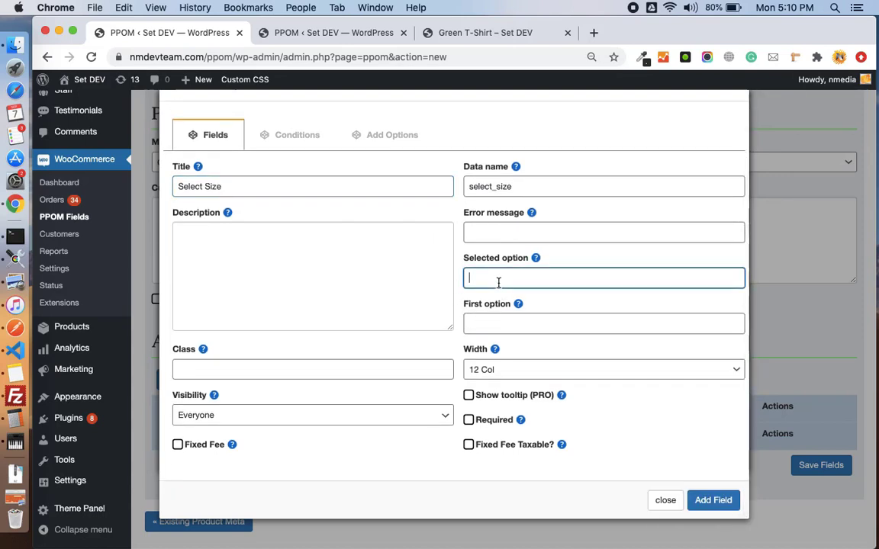
click(509, 327)
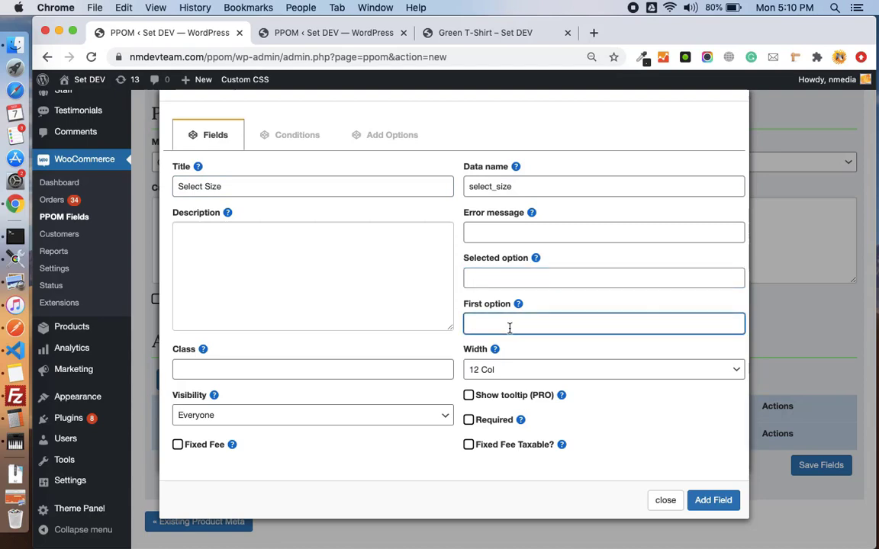
text(Select Your Size)
Add the first size option Small with price 5
click(295, 135)
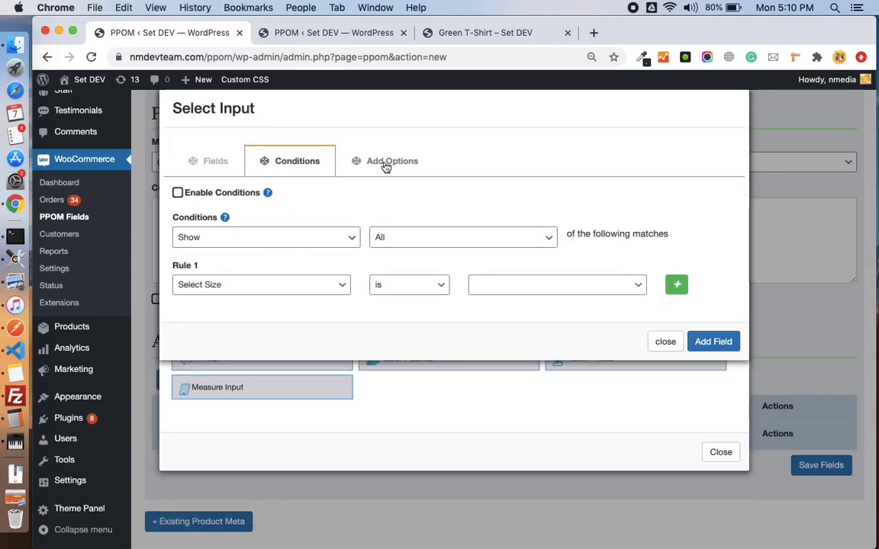
click(386, 165)
click(273, 218)
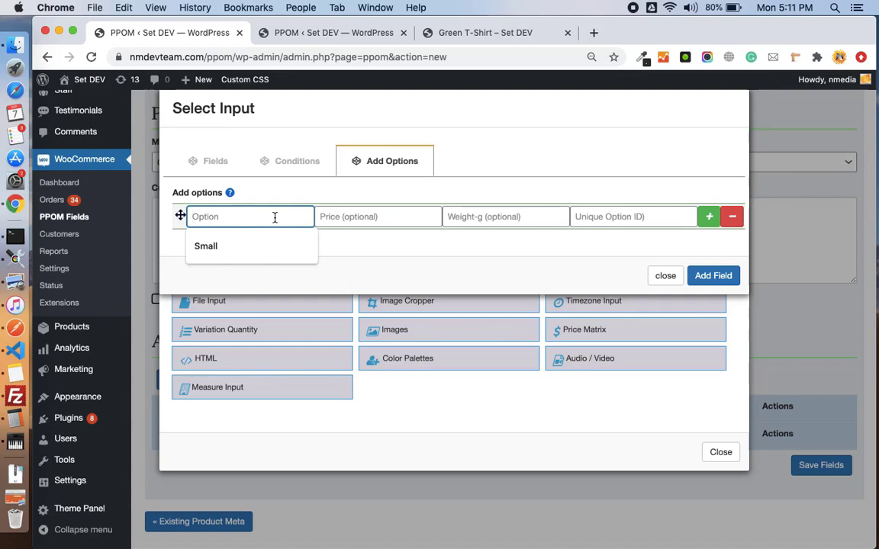
text(Small)
click(505, 216)
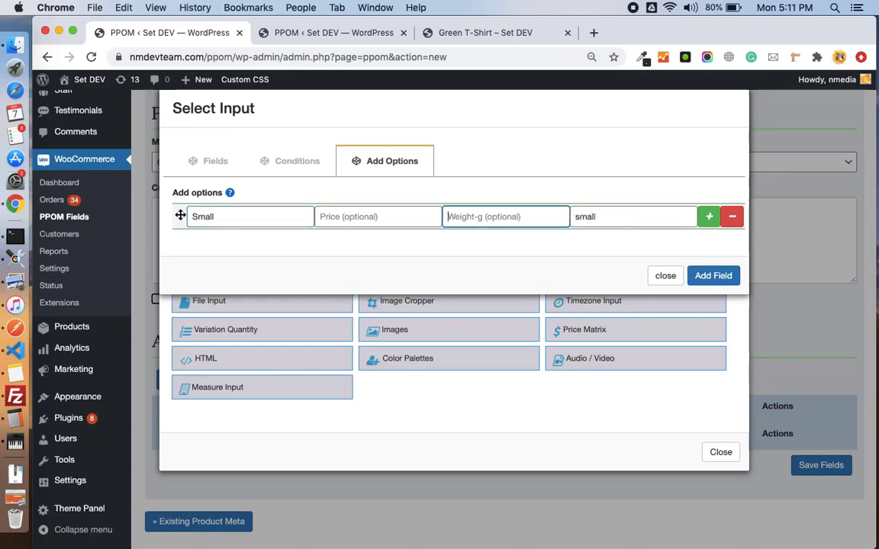
click(357, 218)
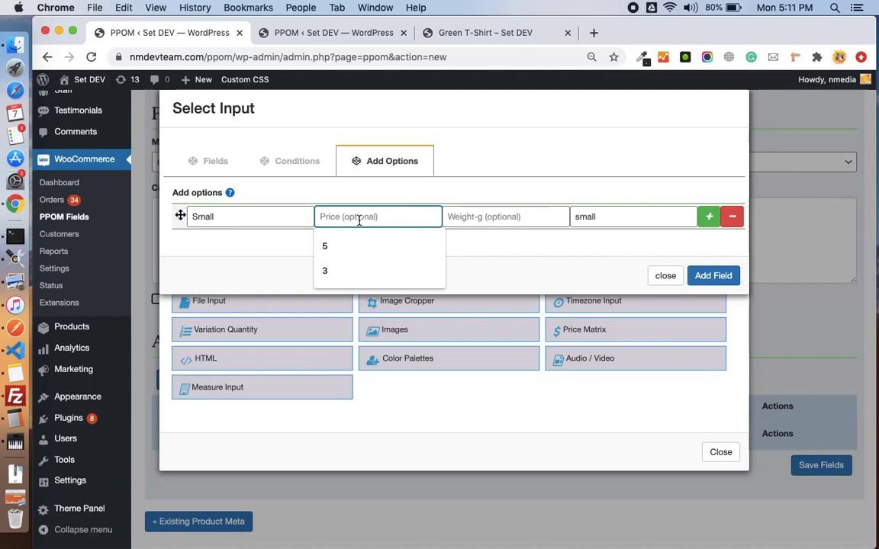
text(5)
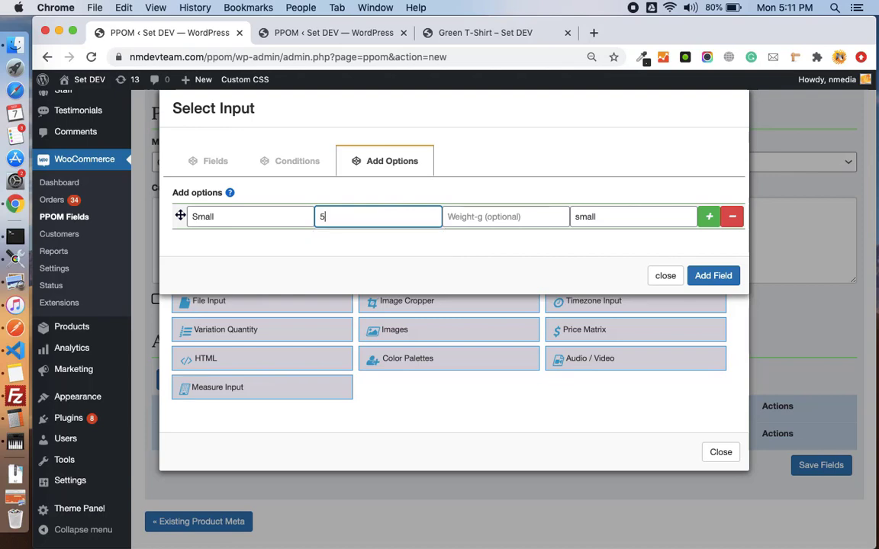
Add option rows Medium priced 10 and Large priced 15
click(706, 218)
double_click(343, 247)
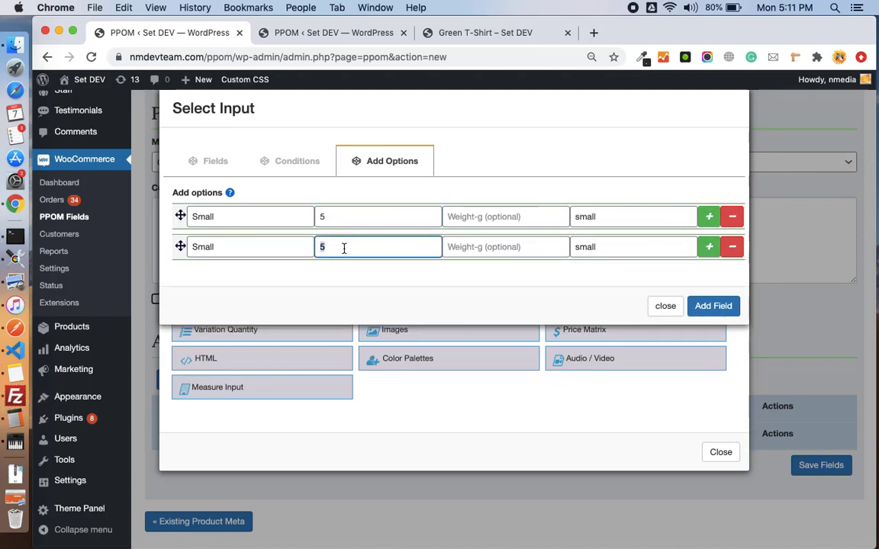
double_click(289, 247)
text(Medium)
key(Tab)
text(10)
click(708, 247)
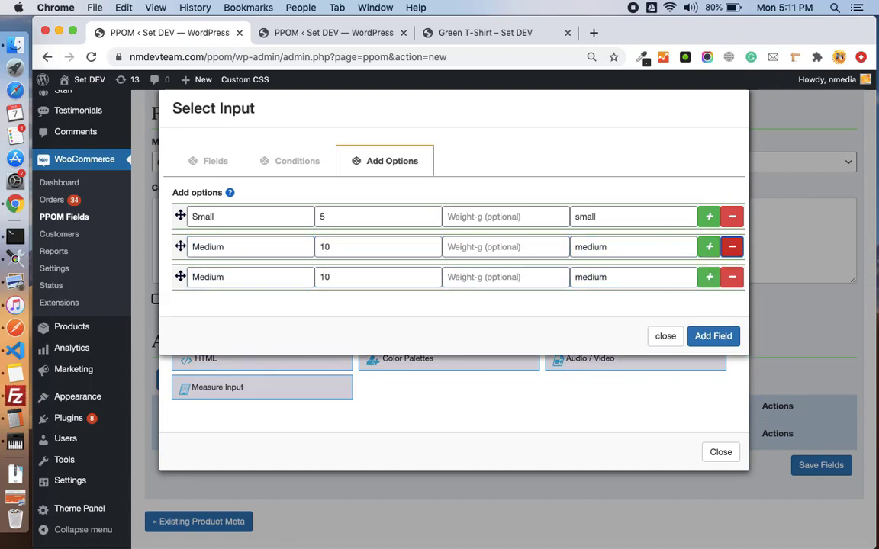
double_click(251, 277)
text(Large)
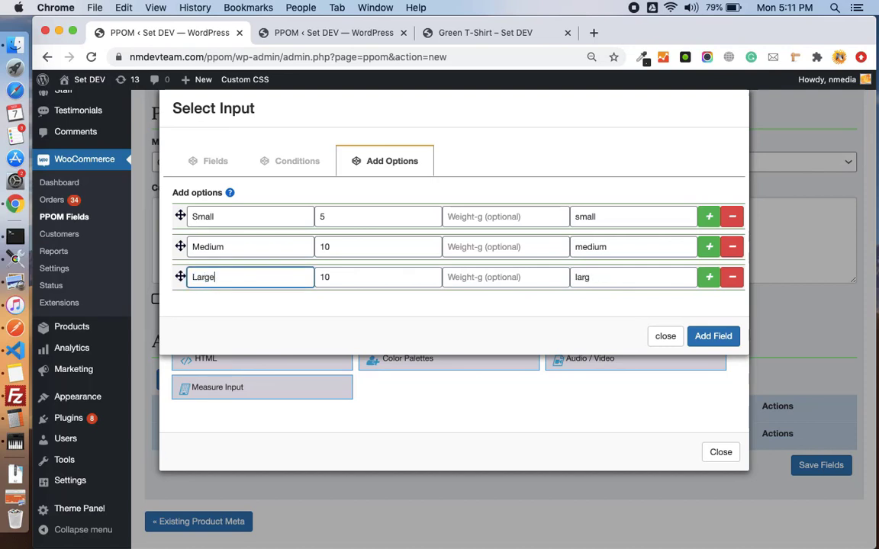
key(Tab)
text(1)
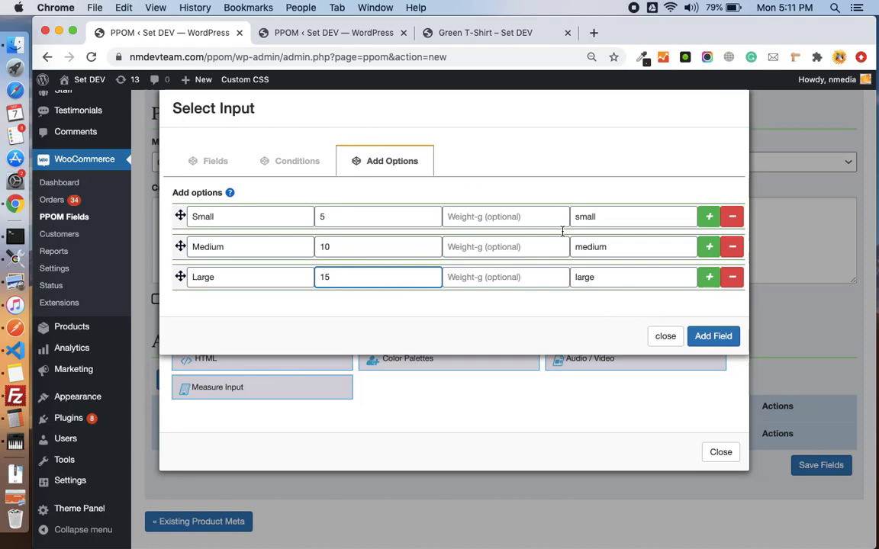
Save the Select Size field and start a radio field titled 'Gender'
click(696, 336)
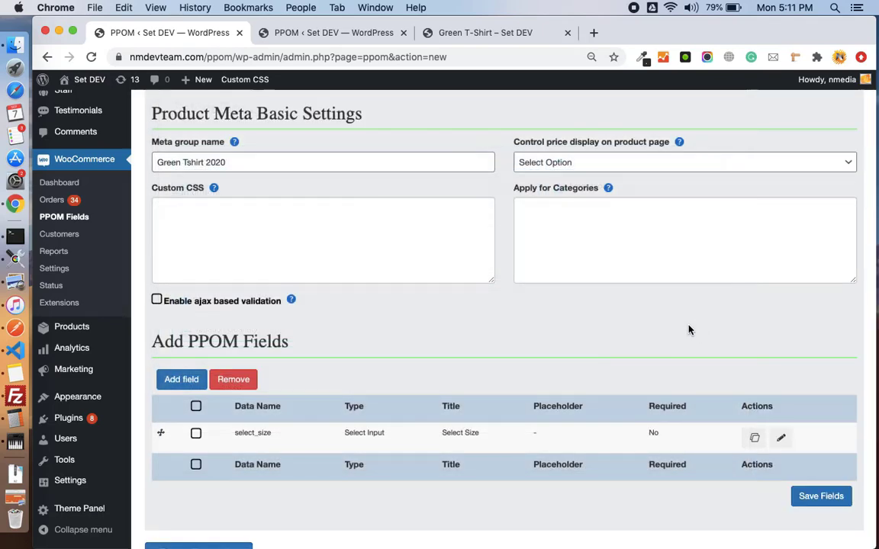
scroll(325, 439, down, 2)
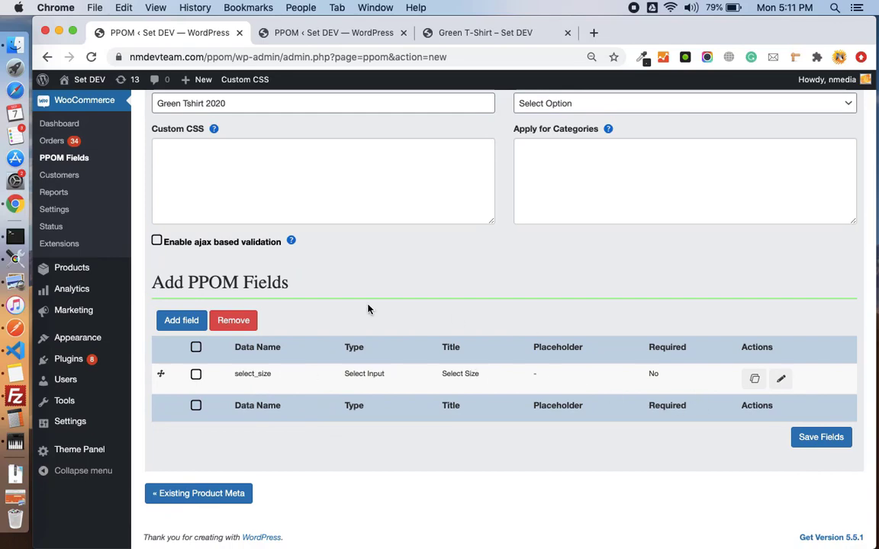
click(180, 320)
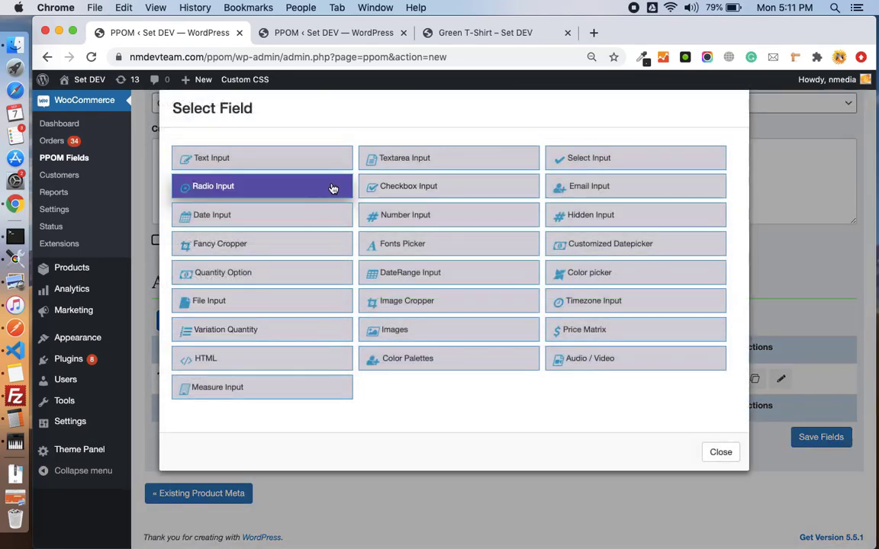
click(320, 192)
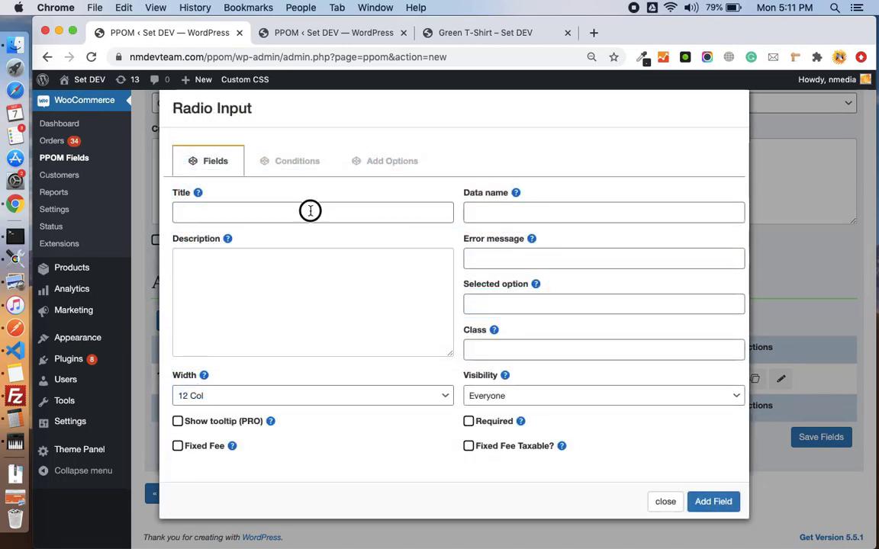
text(Gen)
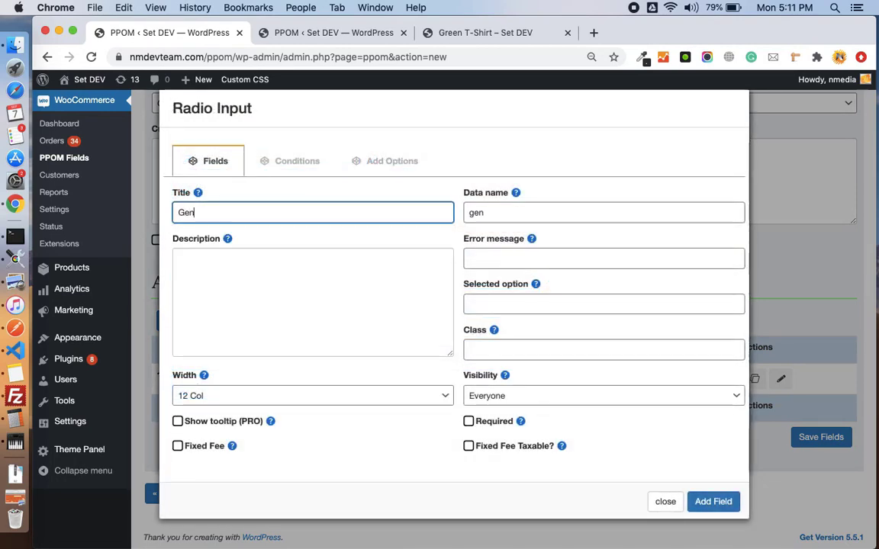
text(der)
key(Tab)
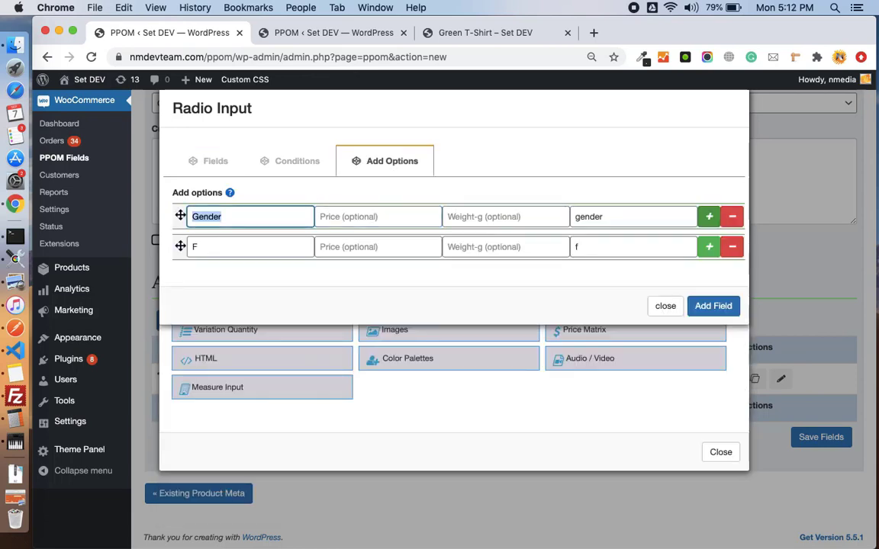
Give Gender the choices Male and Female and add it to the group
text(Male)
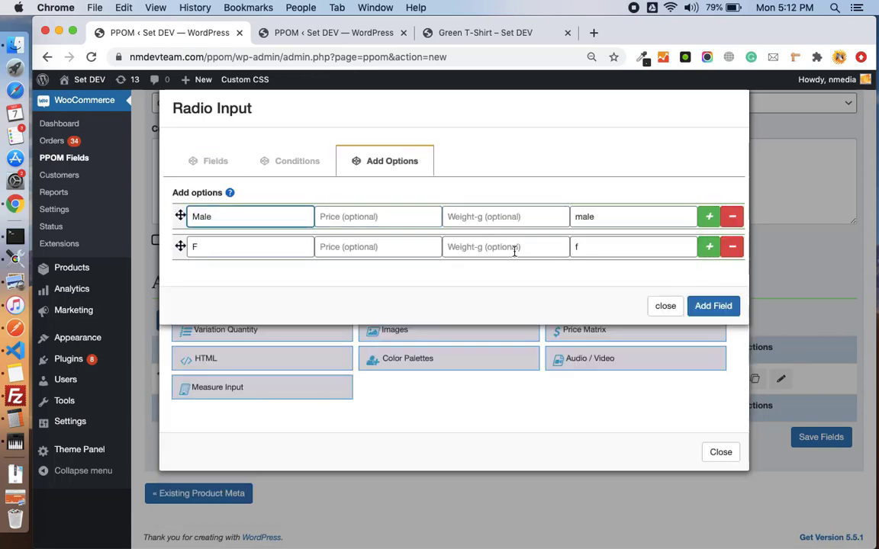
click(292, 244)
text(e)
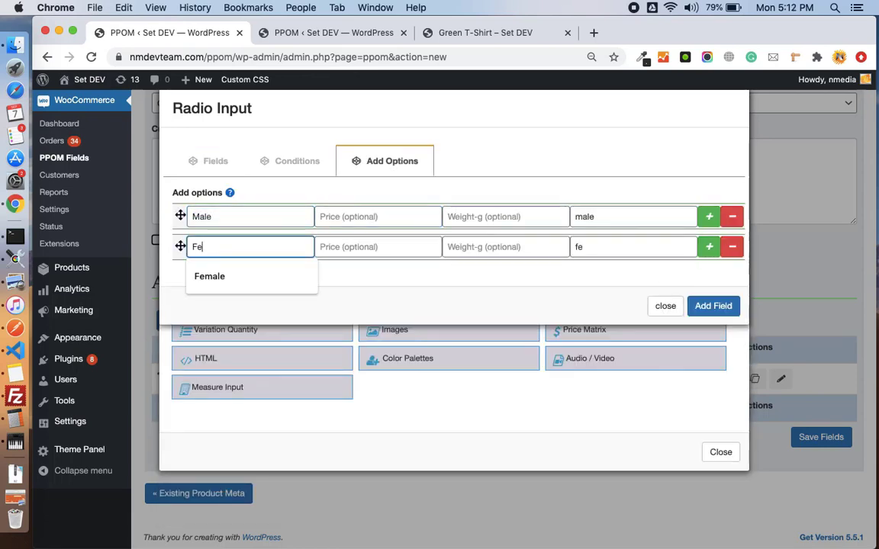
text(male)
key(Tab)
click(710, 305)
Add a text field titled 'Print Label' with placeholder 'Your name on shirt'
scroll(694, 315, down, 1)
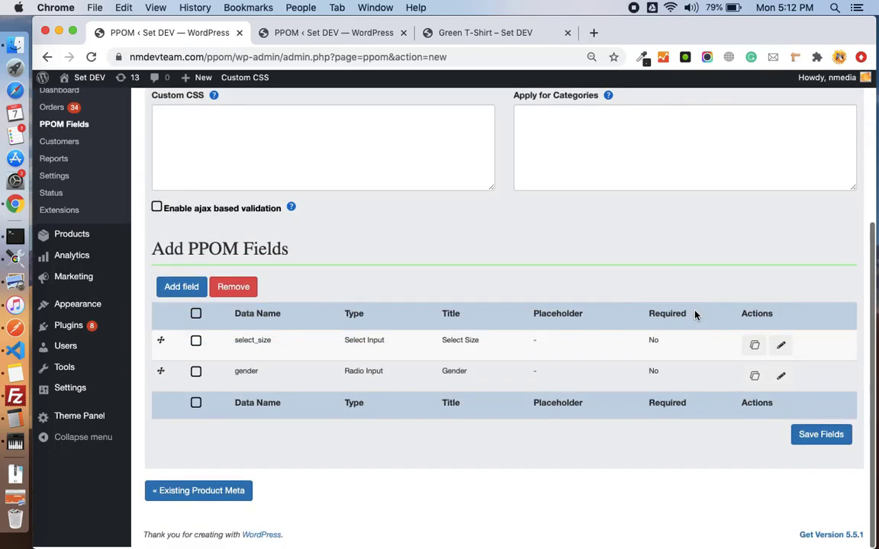
click(189, 294)
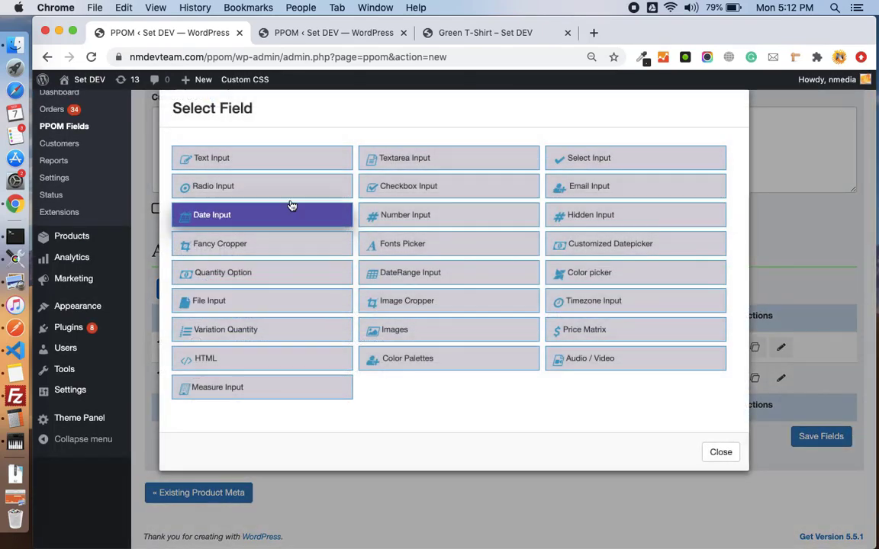
click(263, 160)
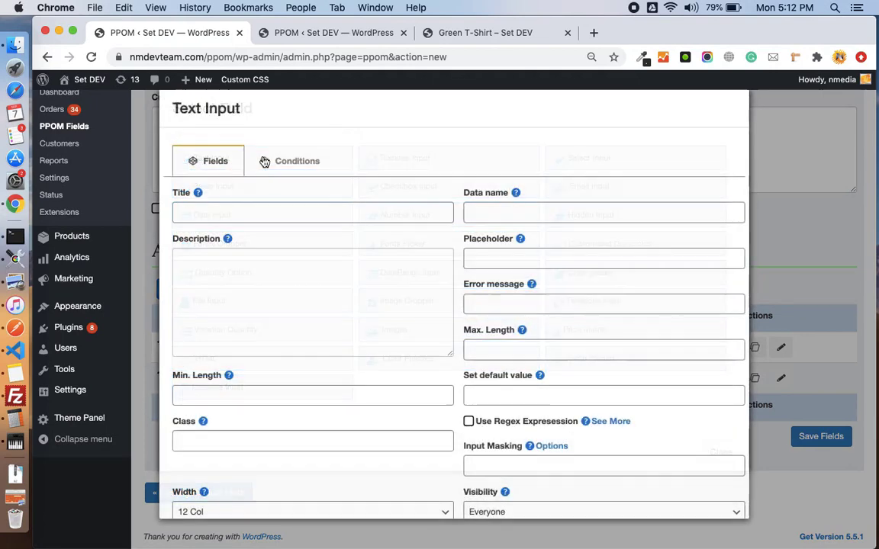
click(252, 209)
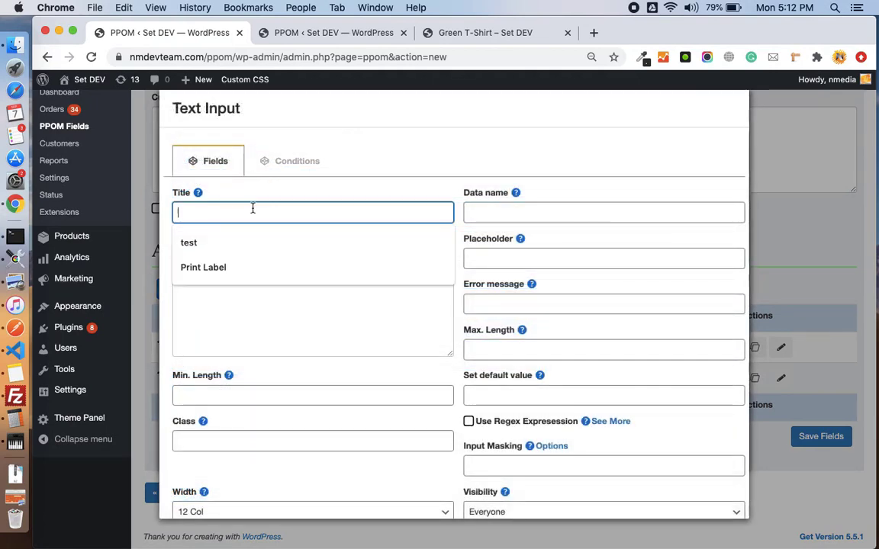
text(Print Label)
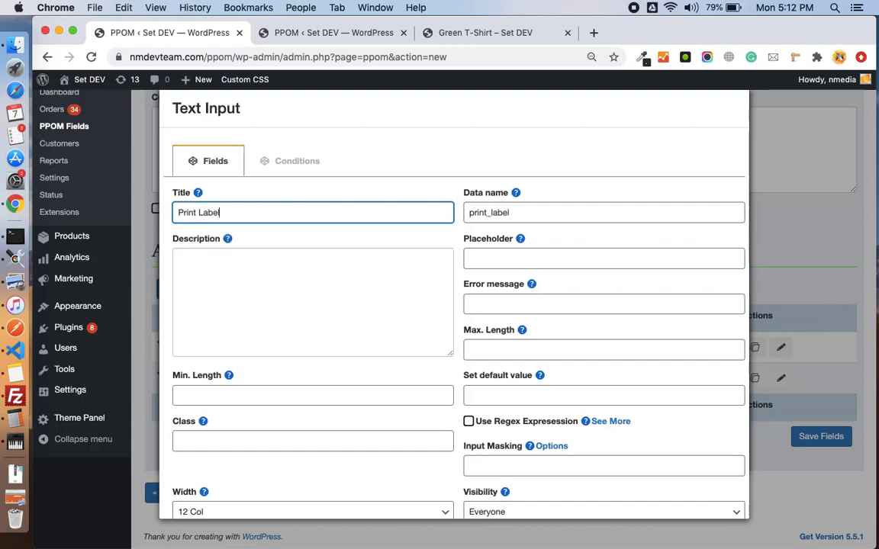
scroll(453, 279, down, 2)
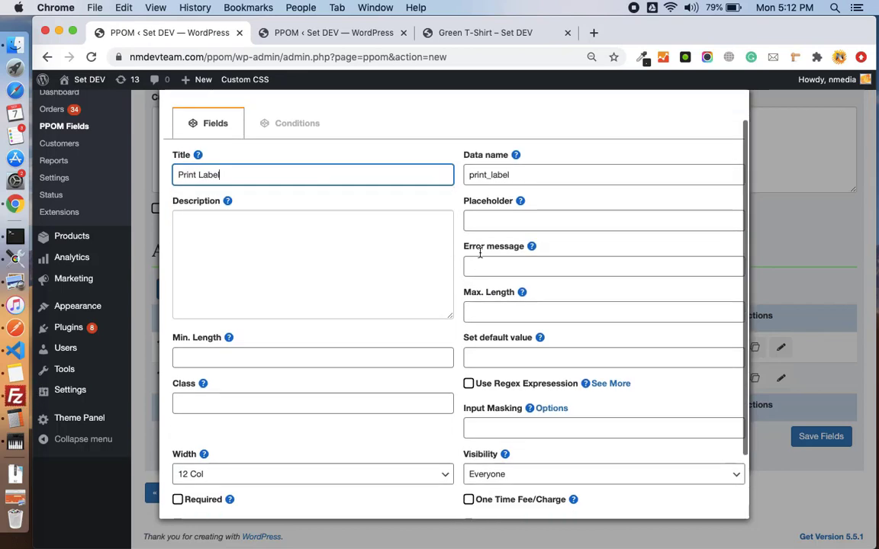
click(516, 222)
text(Your name on shirt)
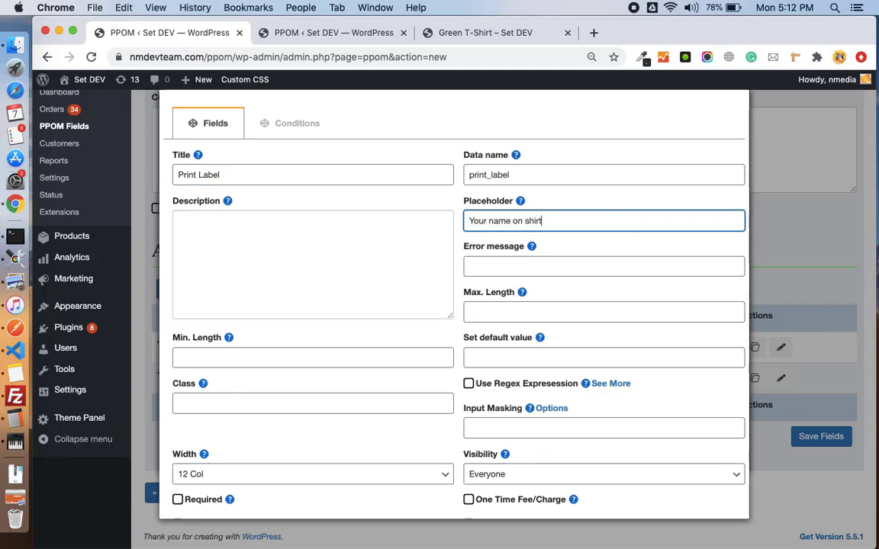
key(Tab)
key(Tab)
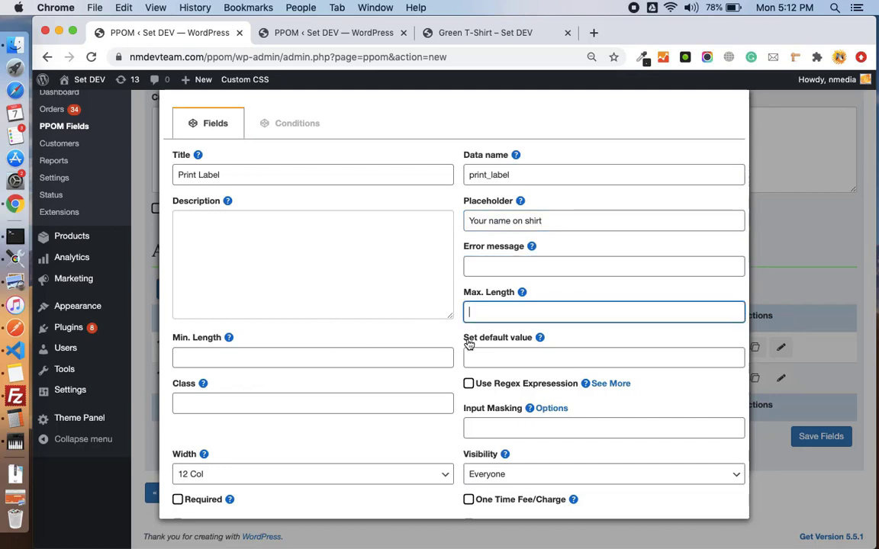
Set Print Label width to 6 Col, make it required, and add it
scroll(468, 342, down, 1)
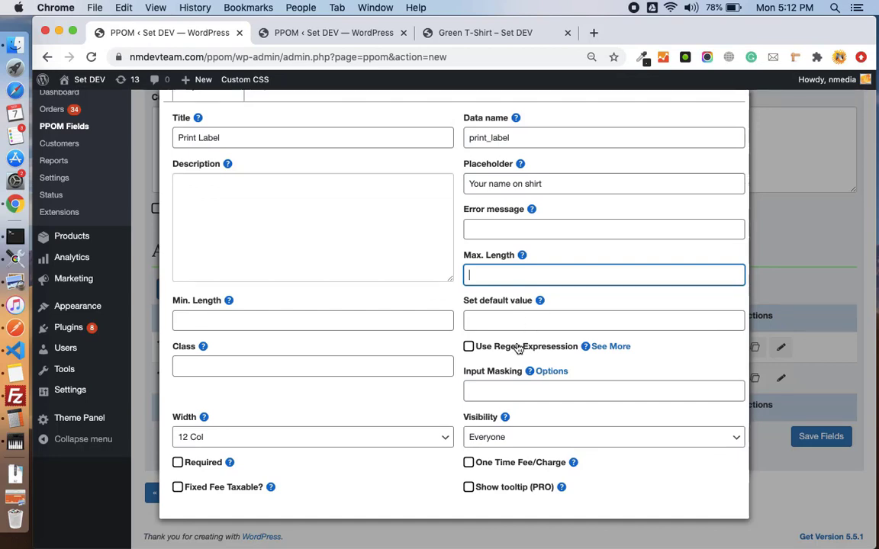
scroll(519, 349, down, 1)
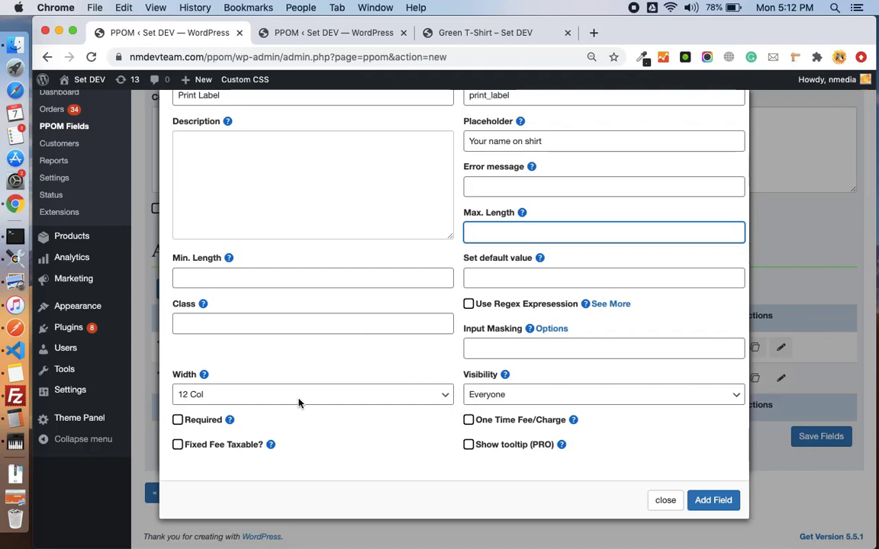
click(346, 398)
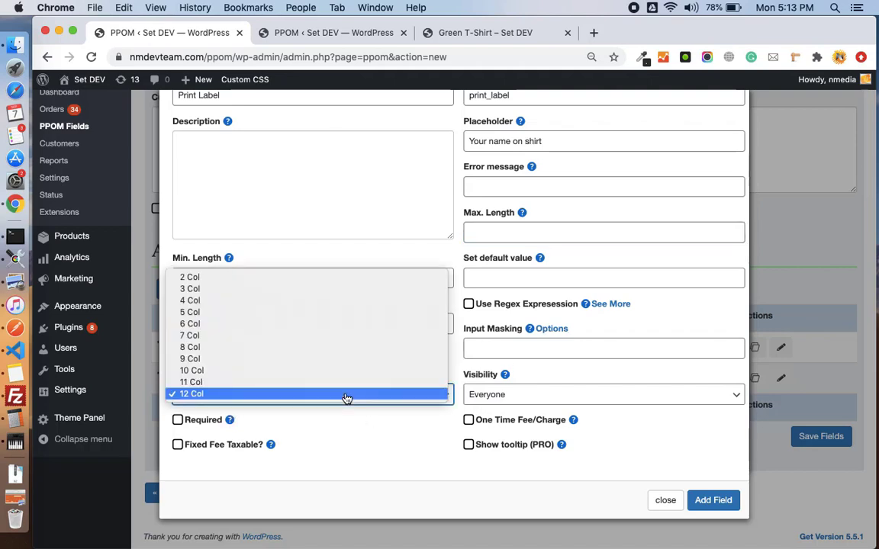
click(354, 324)
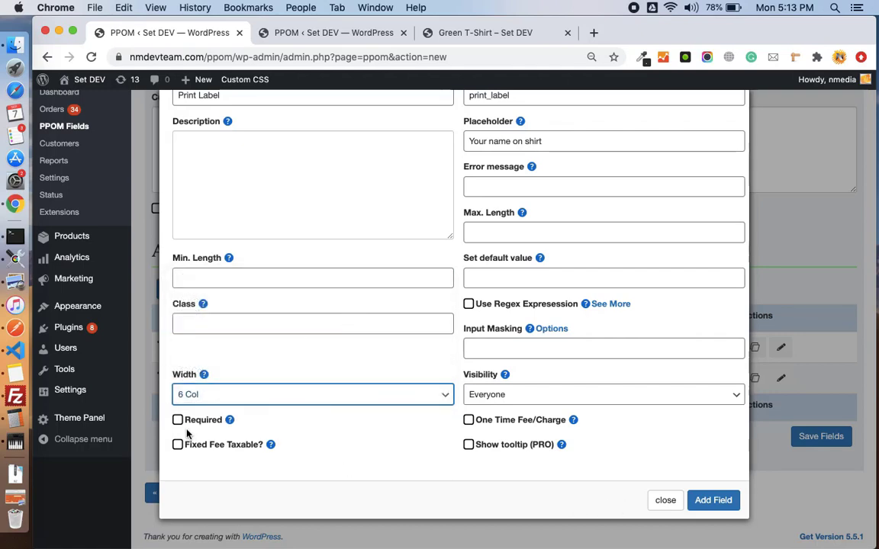
click(178, 420)
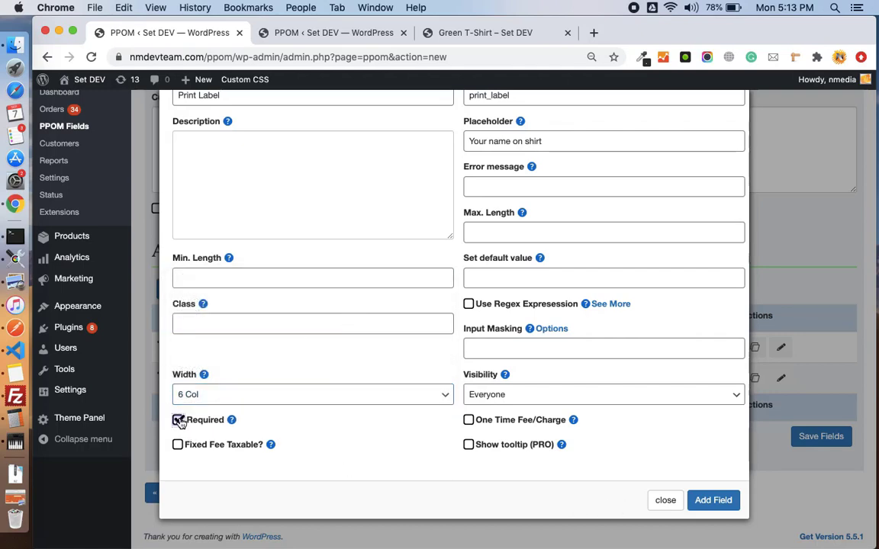
click(721, 505)
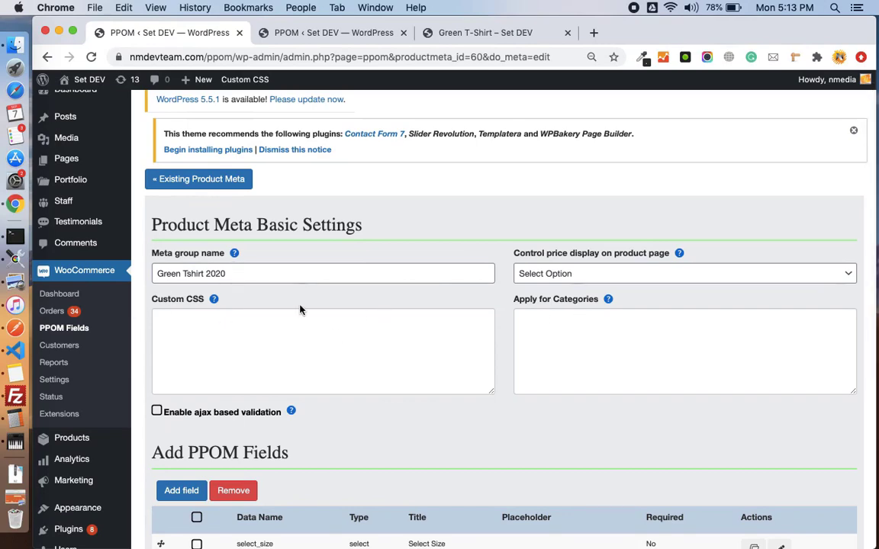
Apply the Green Tshirt 2020 field group to the checked Green T-Shirt via Bulk Actions
scroll(300, 309, down, 2)
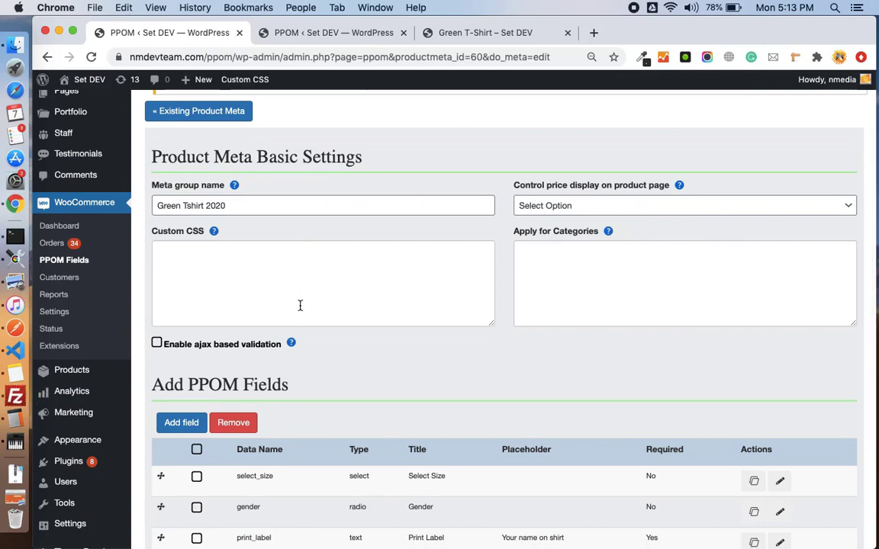
scroll(300, 305, down, 1)
mouse_move(107, 356)
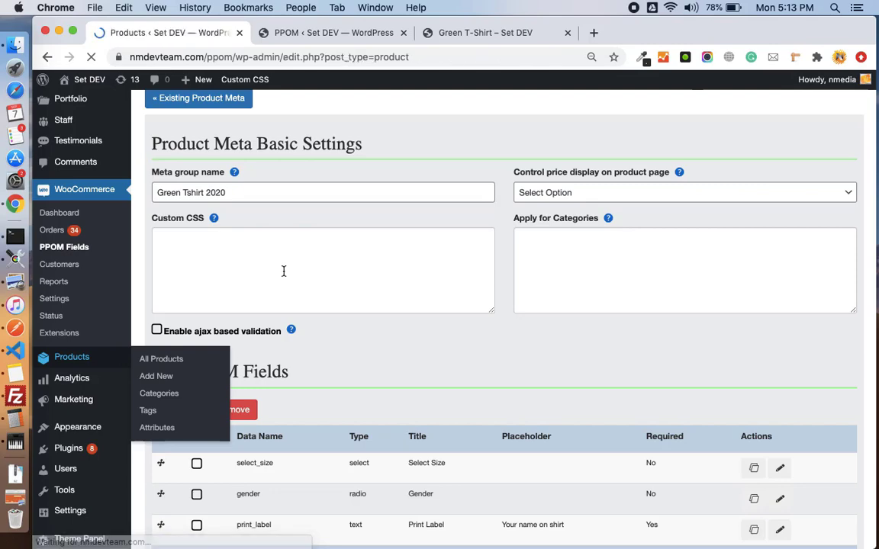
scroll(283, 271, down, 5)
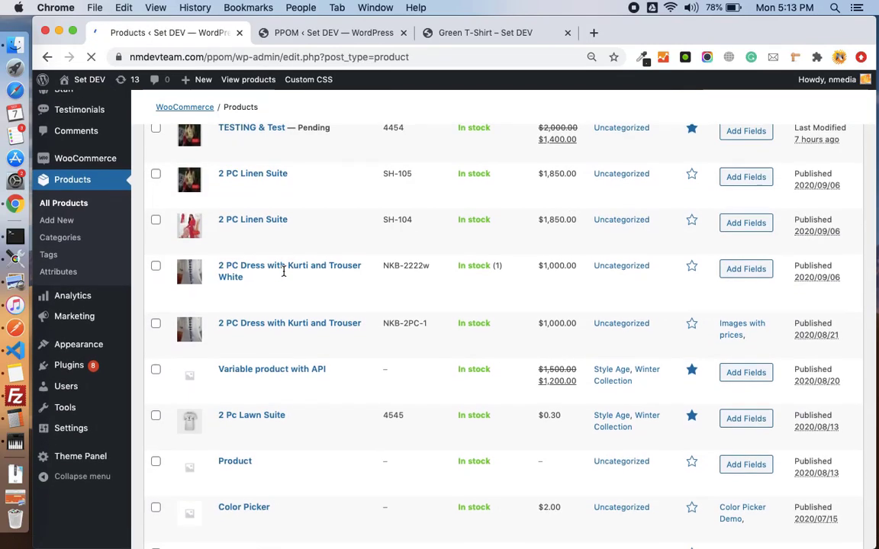
scroll(289, 330, down, 5)
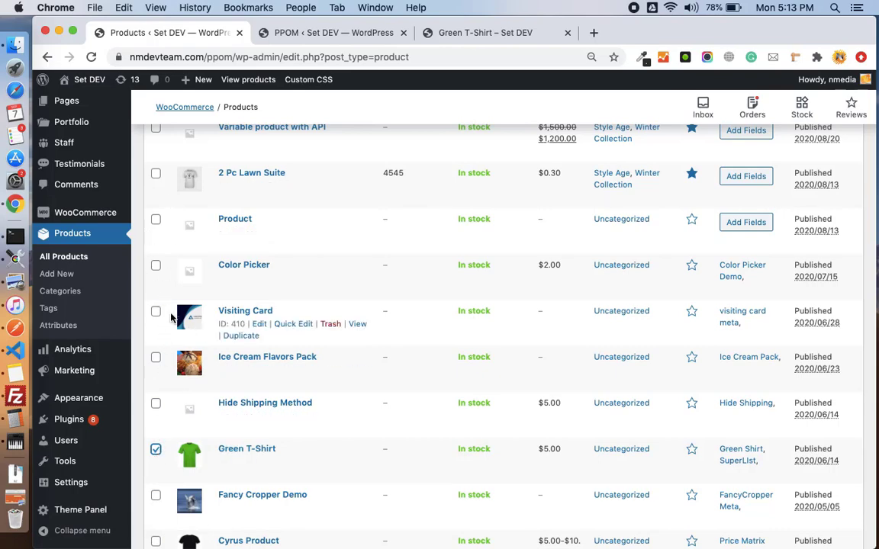
scroll(164, 324, up, 10)
scroll(183, 321, down, 1)
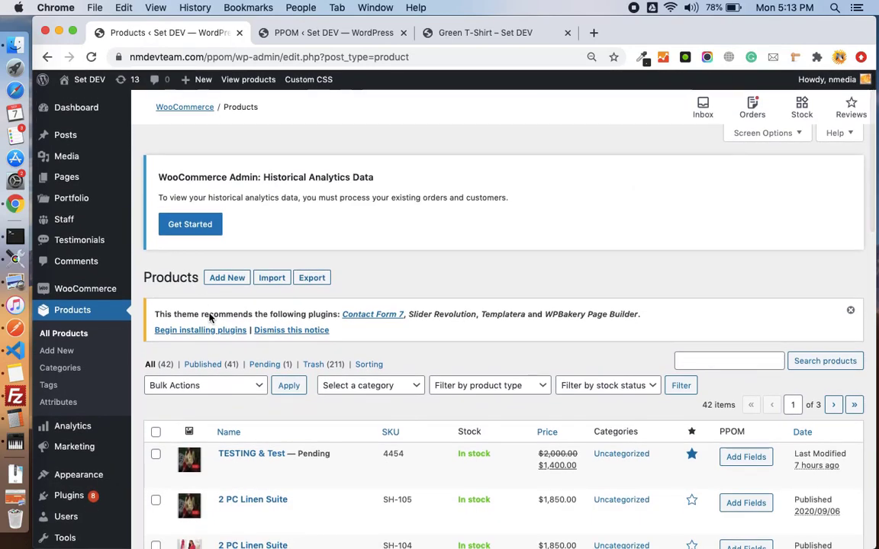
scroll(209, 332, down, 3)
click(244, 315)
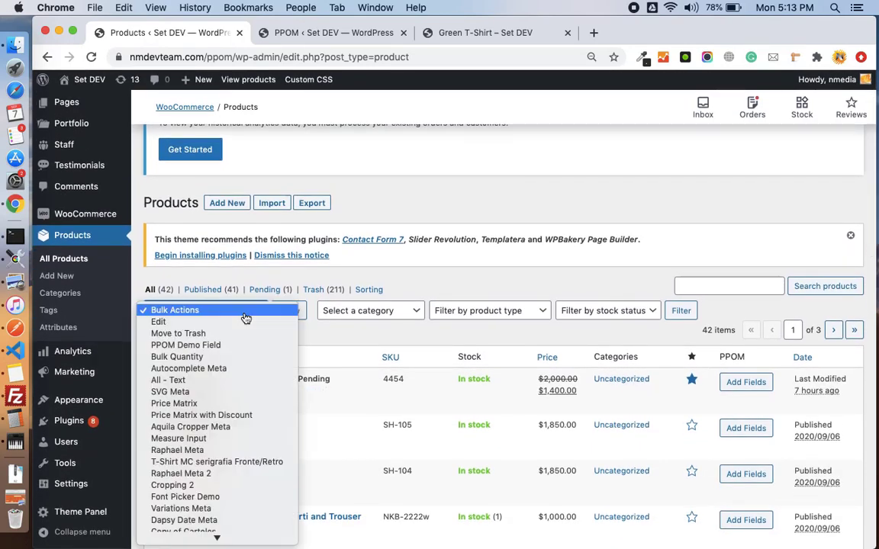
scroll(242, 382, down, 5)
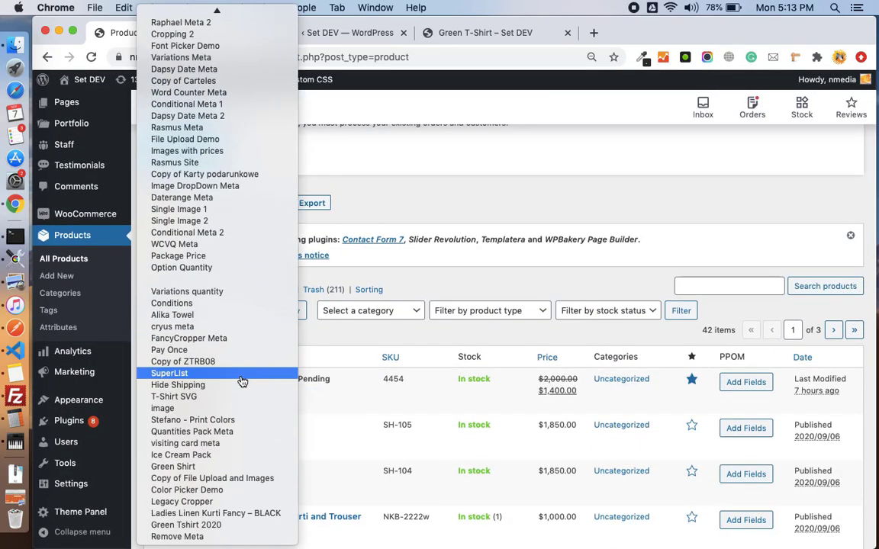
click(227, 524)
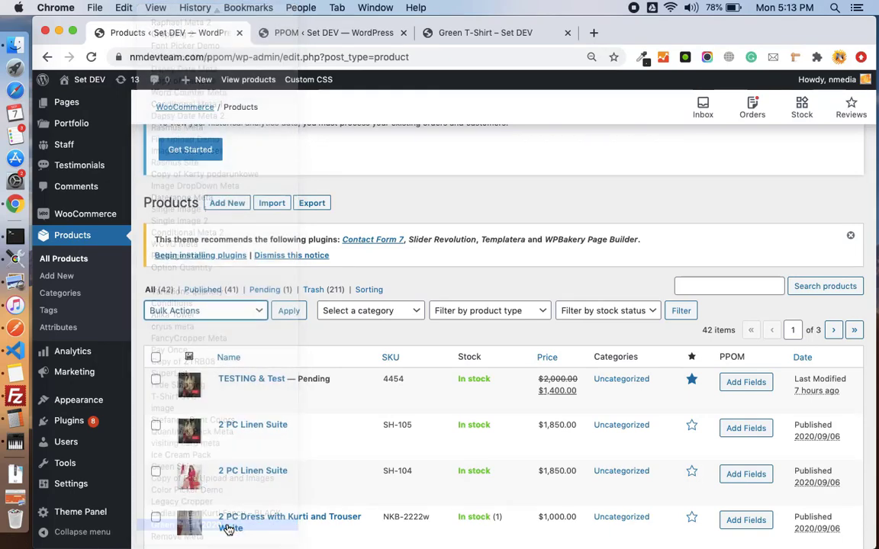
click(290, 309)
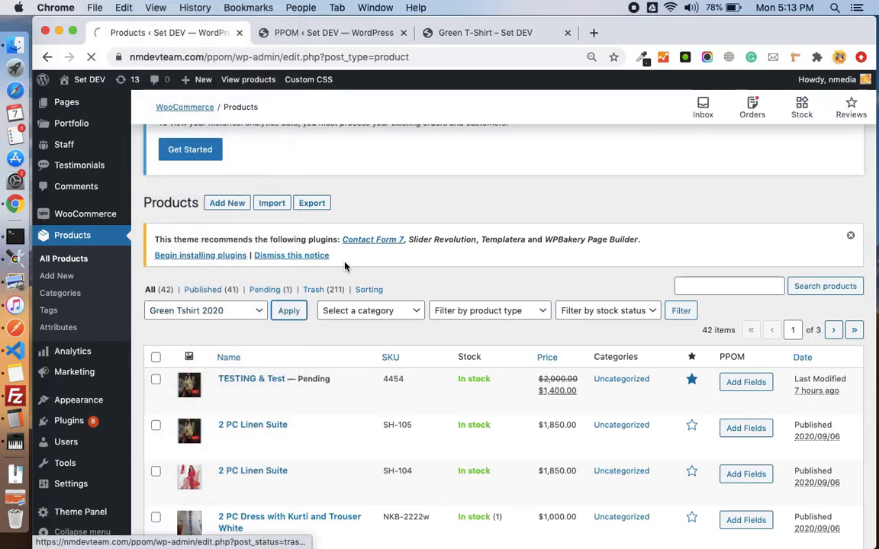
scroll(377, 373, down, 10)
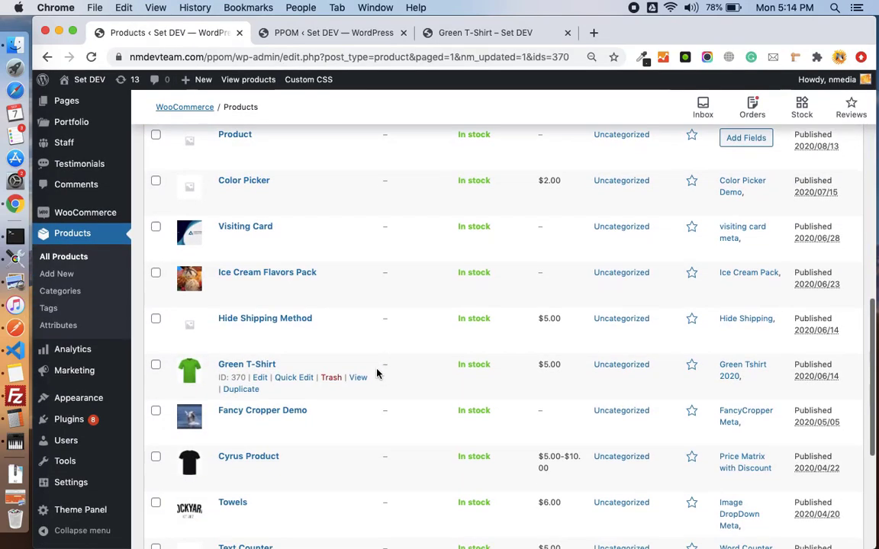
On the Green T-Shirt page, choose Large [$15.00] for a $20.00 total and test Print Label
super+click(356, 381)
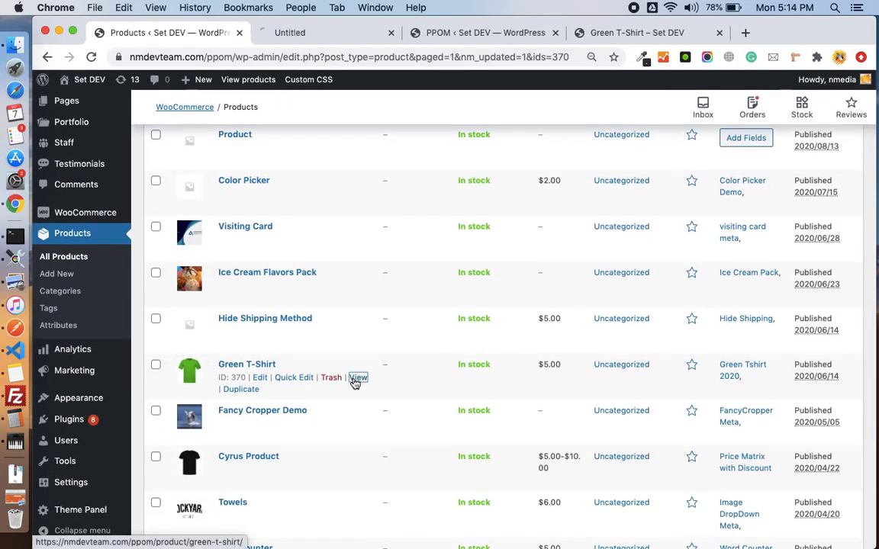
click(323, 34)
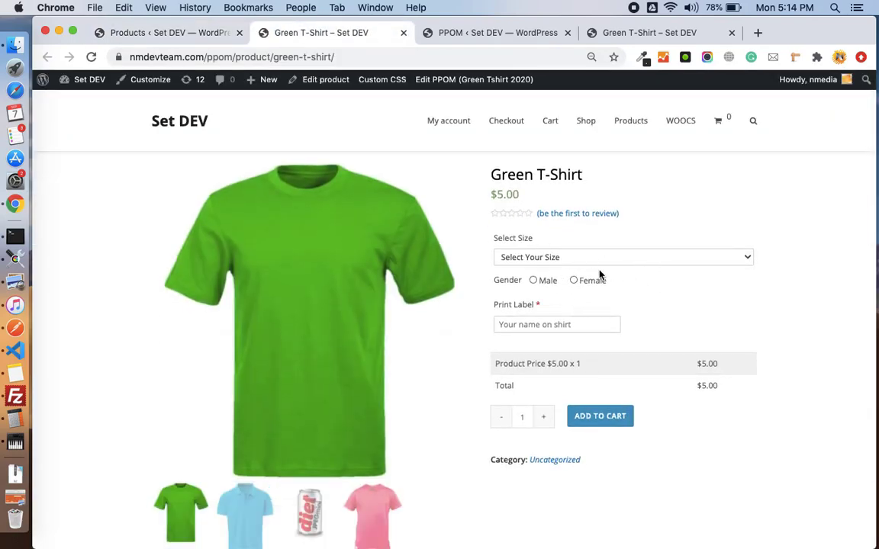
click(534, 260)
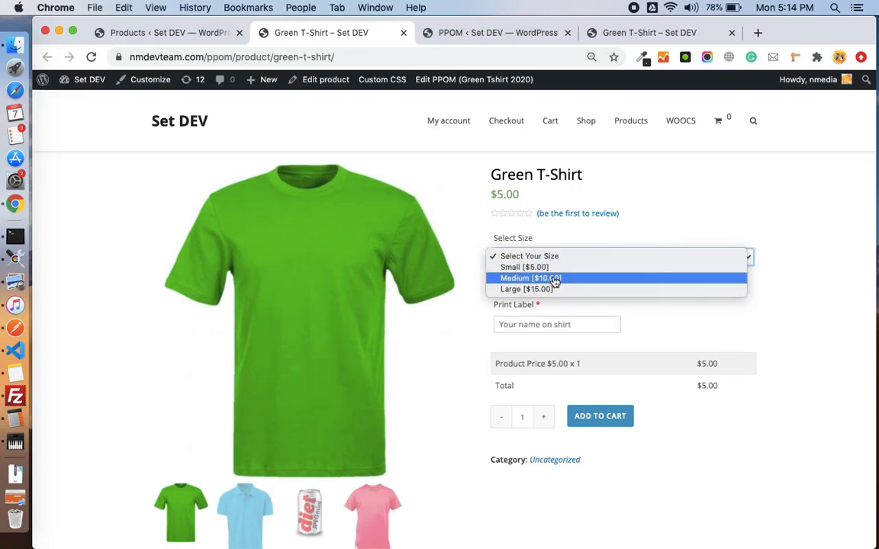
click(555, 279)
click(564, 262)
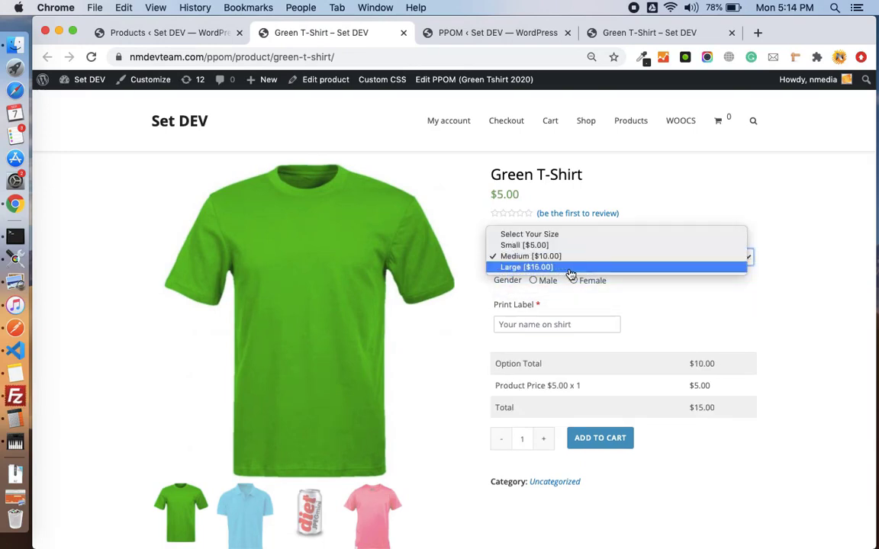
click(569, 268)
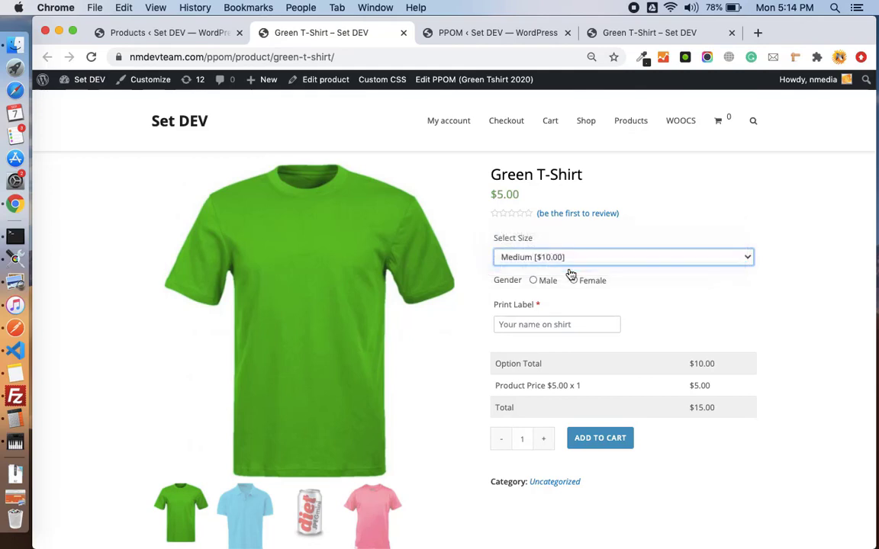
click(565, 327)
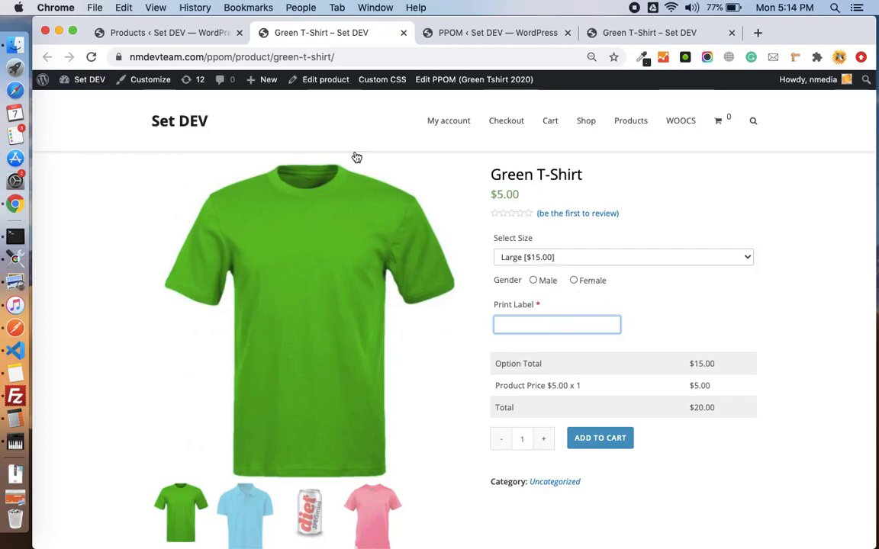
click(178, 30)
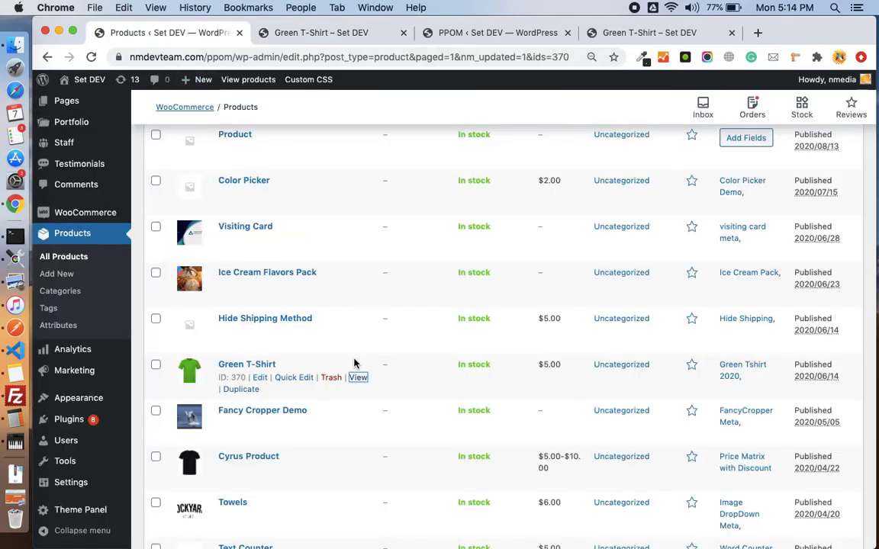
From the Green T-Shirt page, open its PPOM field group editor
click(318, 35)
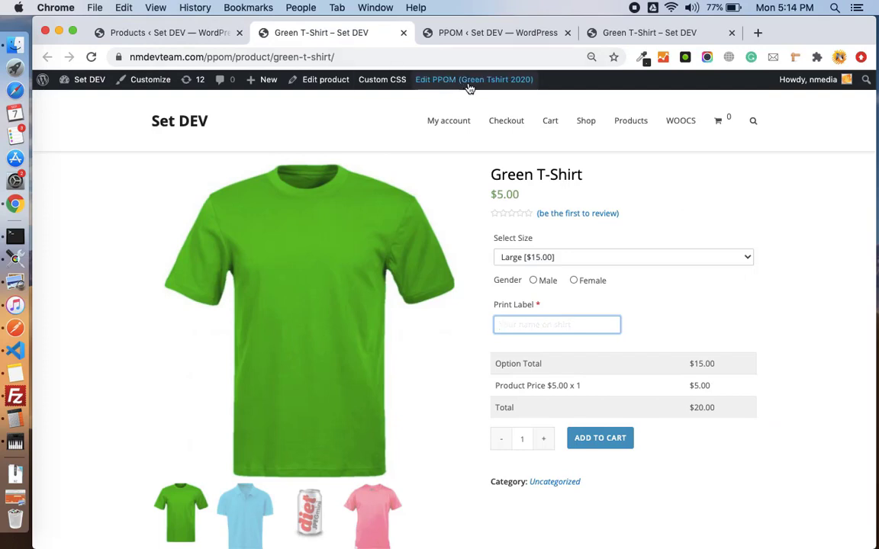
mouse_move(470, 88)
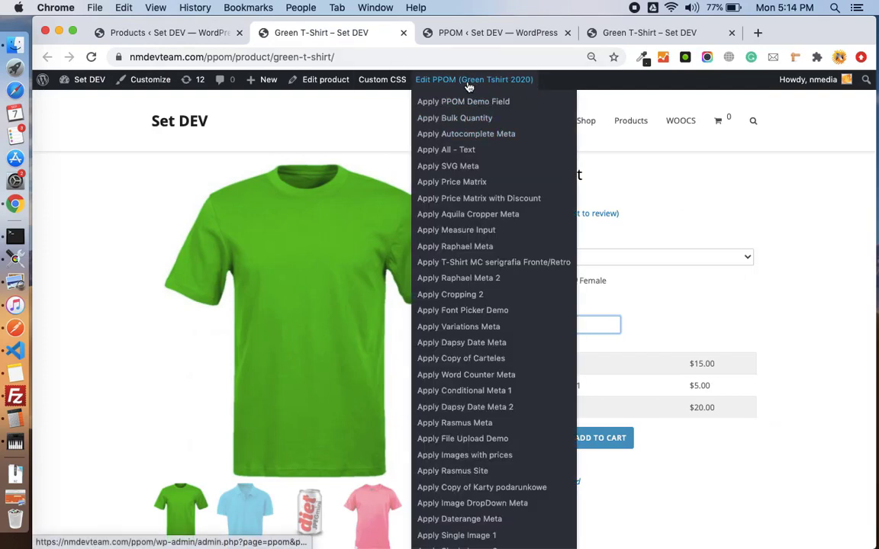
super+click(446, 85)
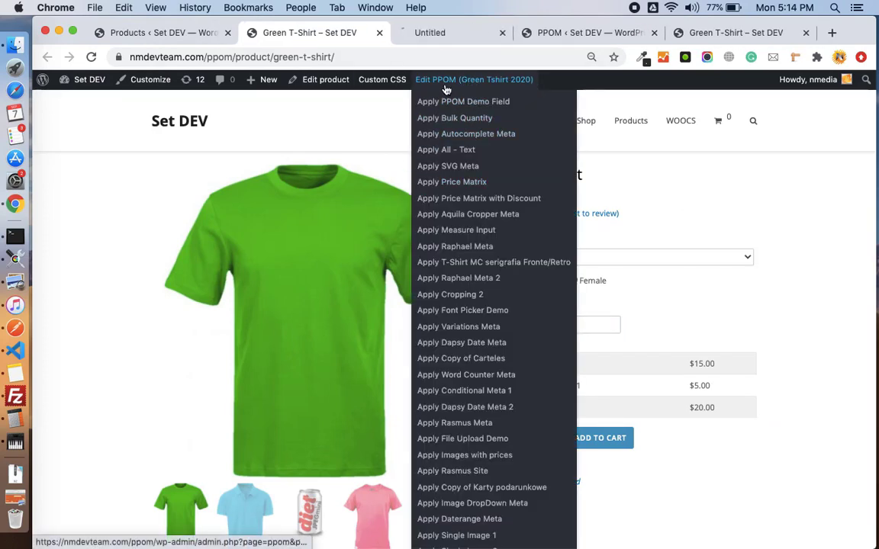
click(457, 33)
drag(459, 34, 309, 32)
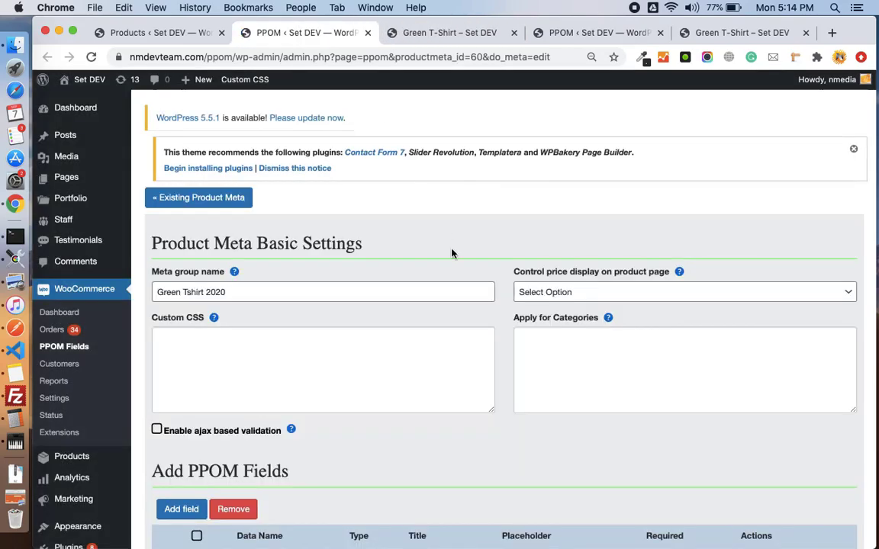
scroll(451, 251, down, 5)
Change the print_label field width to 12 Col and save the field group
click(780, 378)
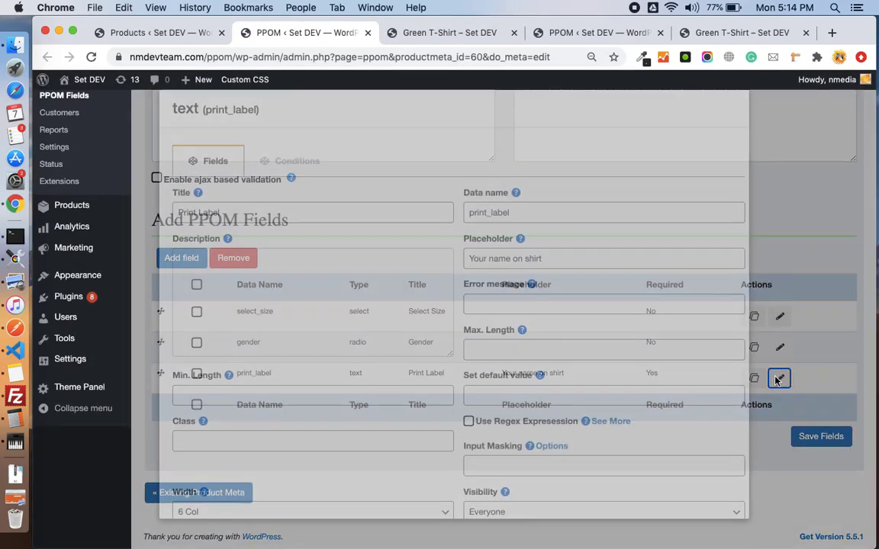
scroll(416, 375, down, 3)
click(312, 402)
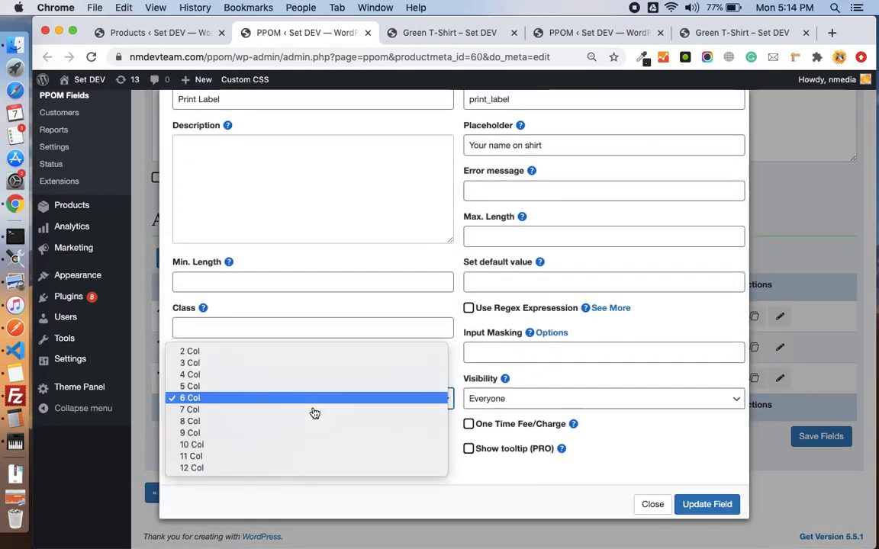
click(263, 467)
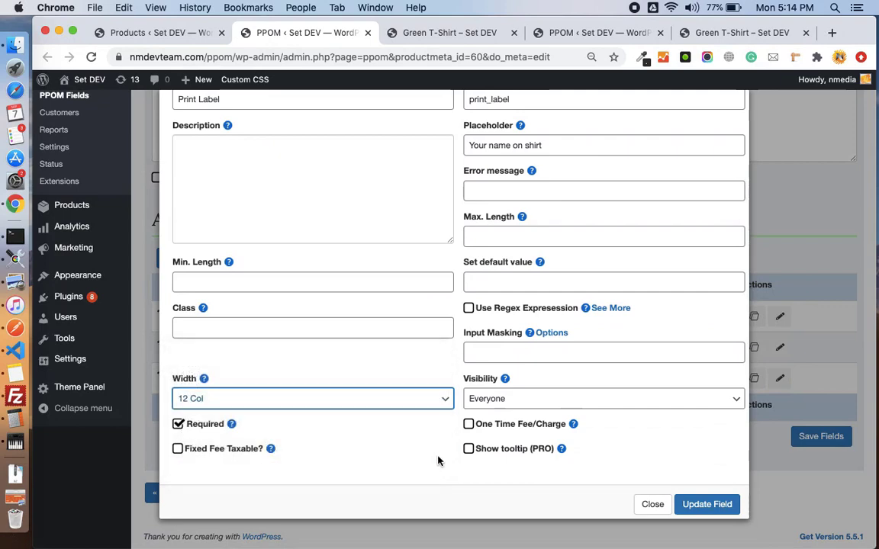
click(706, 504)
click(823, 439)
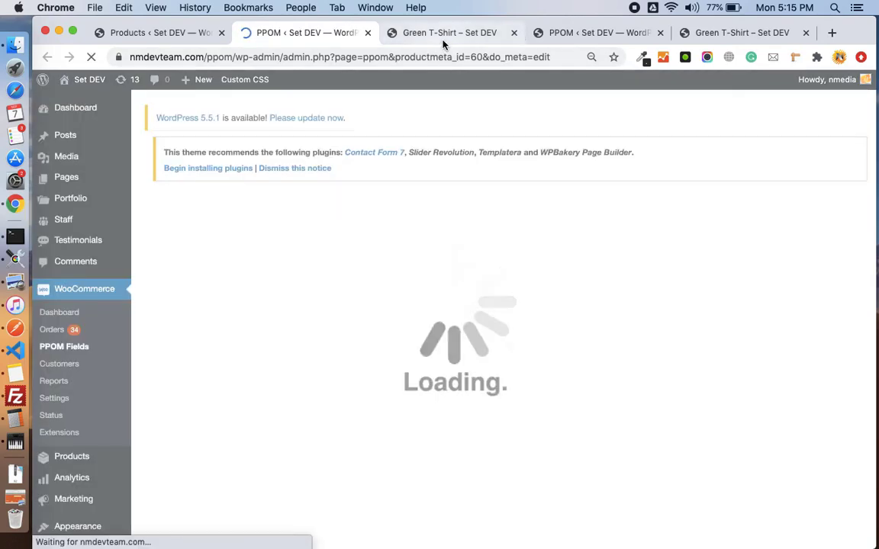
Reload the Green T-Shirt page to see Print Label at full width
click(443, 35)
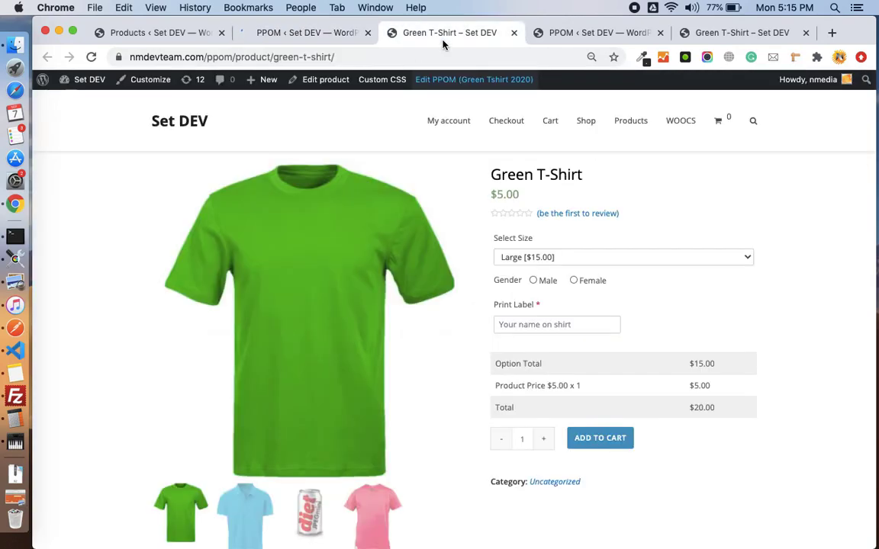
click(89, 55)
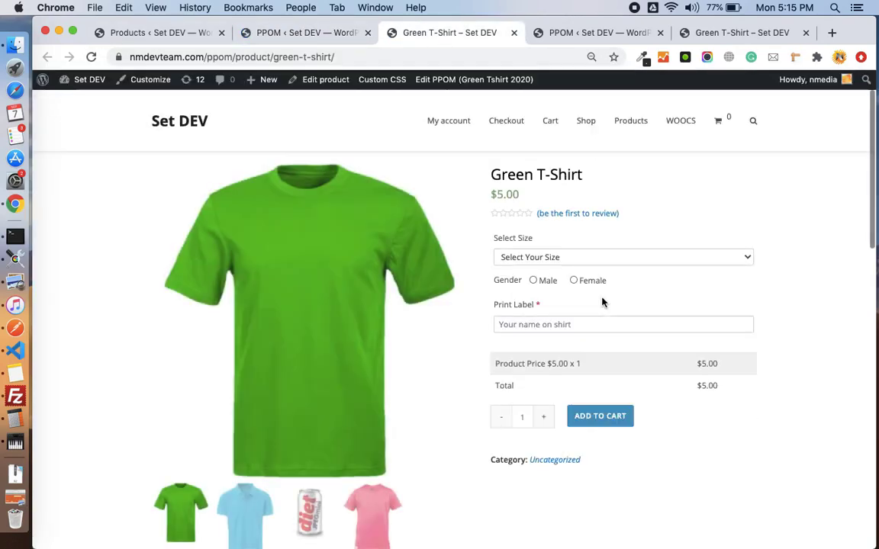
scroll(602, 302, down, 1)
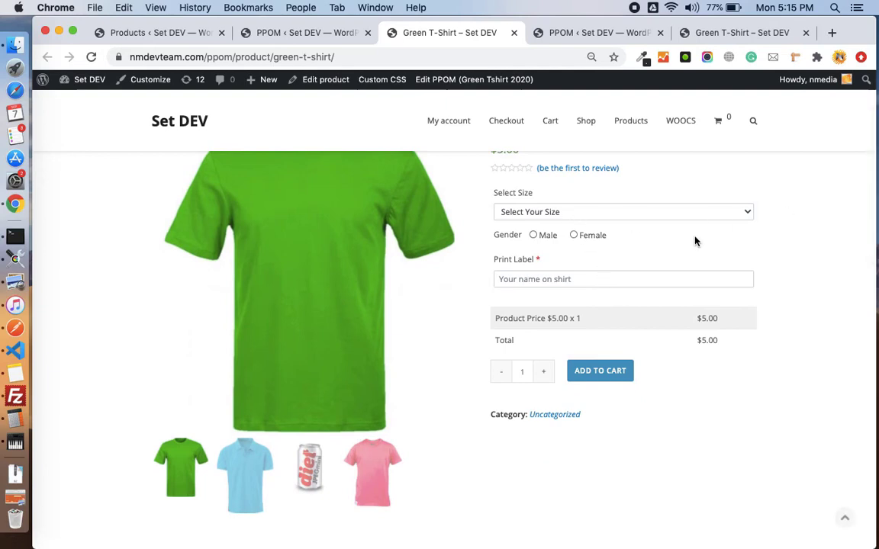
Pick Medium [$10.00] in Select Size and check the $10.00 Option Total and $15.00 total
scroll(626, 219, up, 1)
click(656, 241)
click(618, 262)
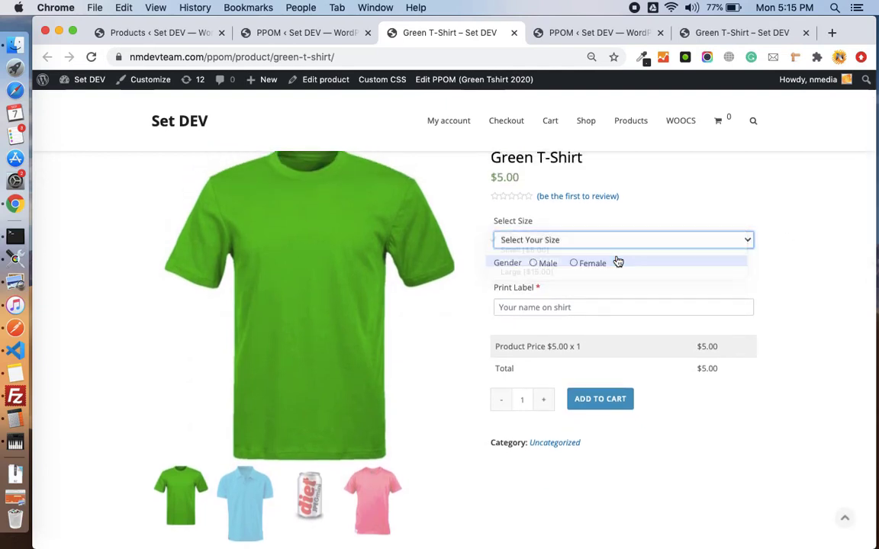
scroll(661, 340, down, 1)
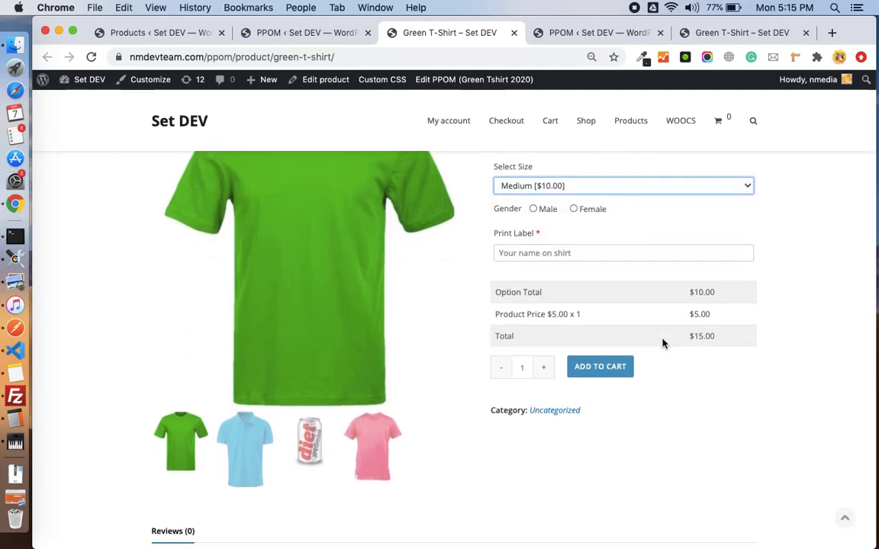
scroll(662, 343, up, 1)
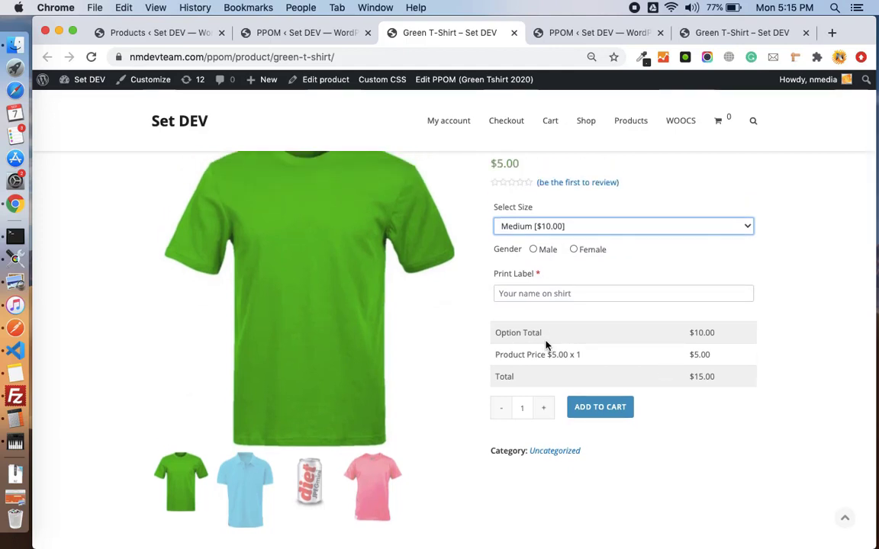
triple_click(539, 332)
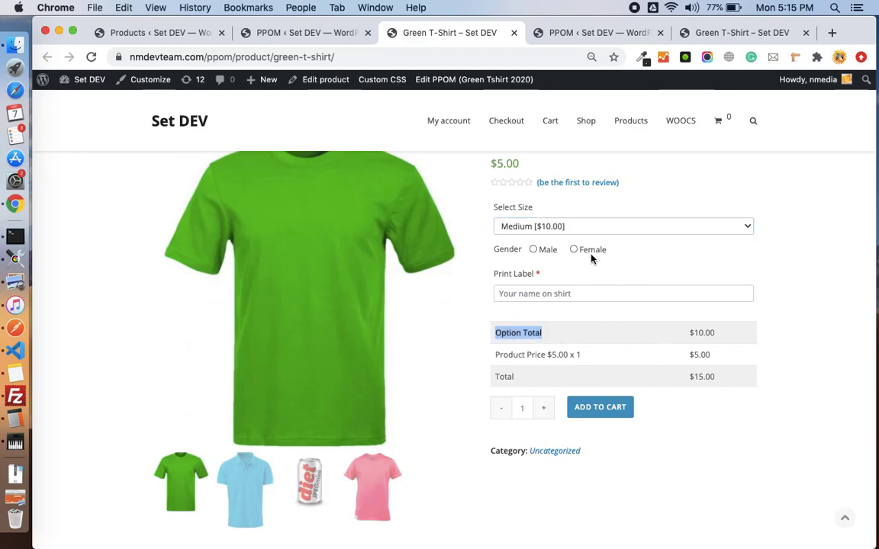
click(566, 226)
click(623, 266)
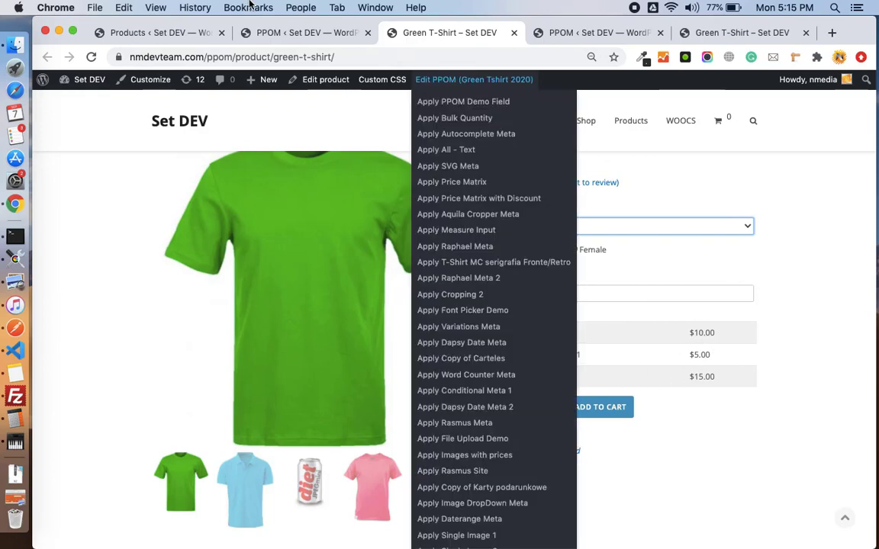
Set the Green Tshirt 2020 product-page price display to Show Only Option's Total and save the fields
click(288, 34)
scroll(652, 254, down, 2)
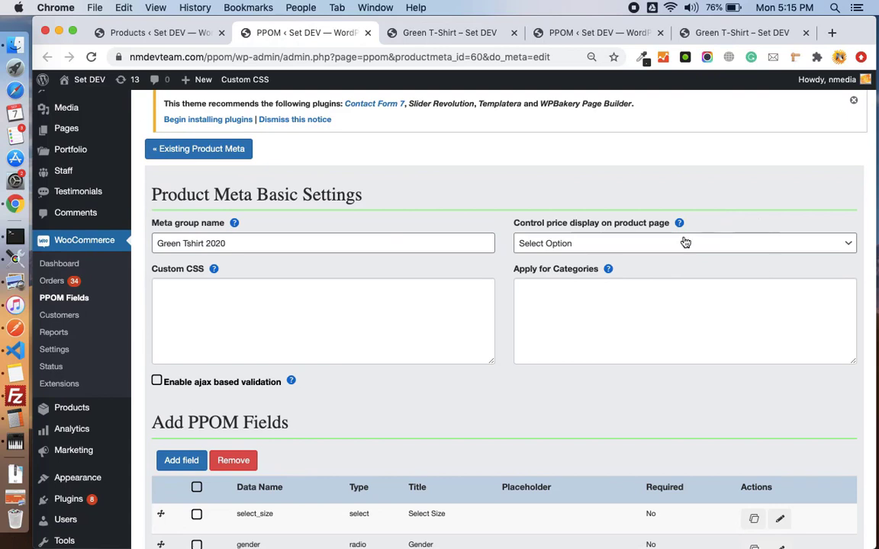
click(645, 243)
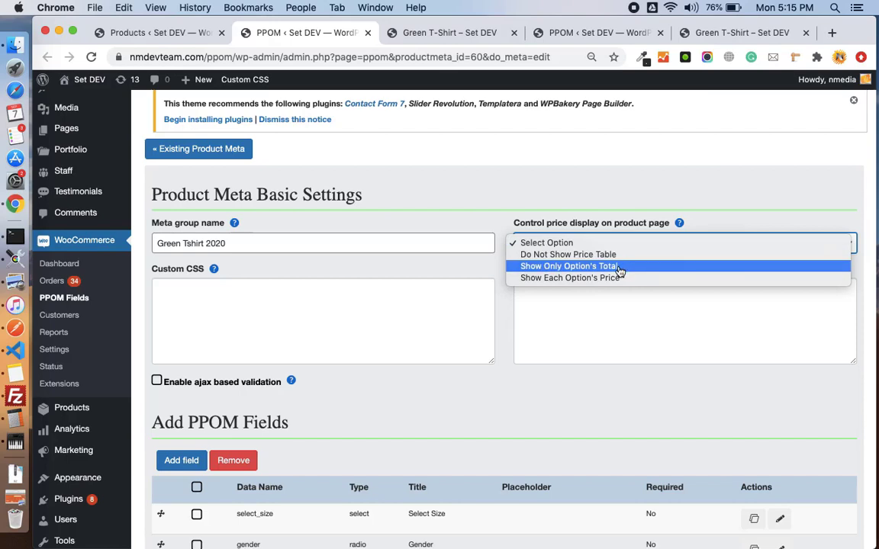
click(619, 271)
scroll(618, 270, down, 5)
click(801, 443)
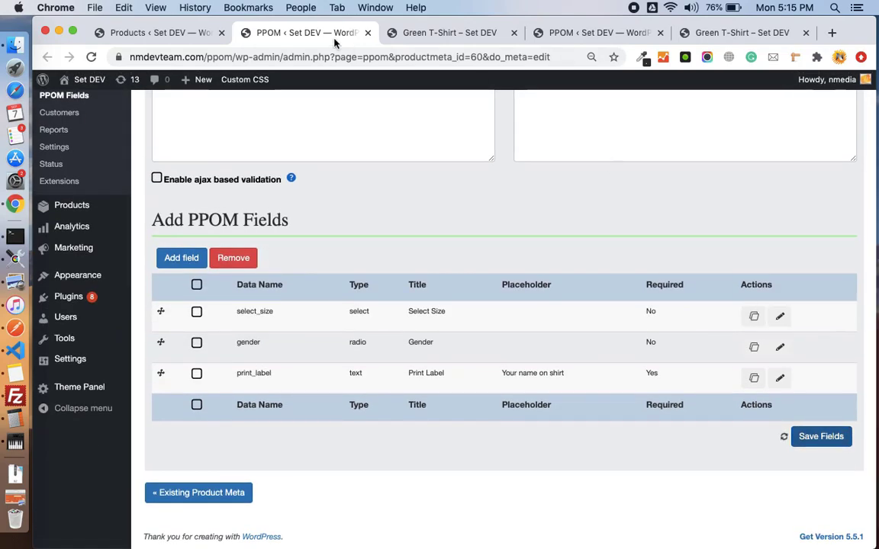
click(414, 37)
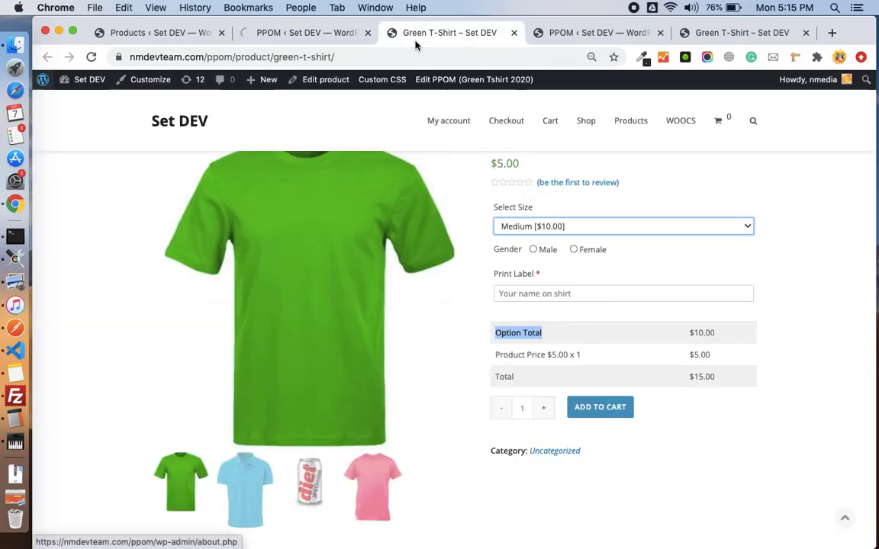
Reload the Green T-Shirt page, pick Medium [$10.00], and check the $10.00 Option Total
click(90, 58)
scroll(691, 180, down, 1)
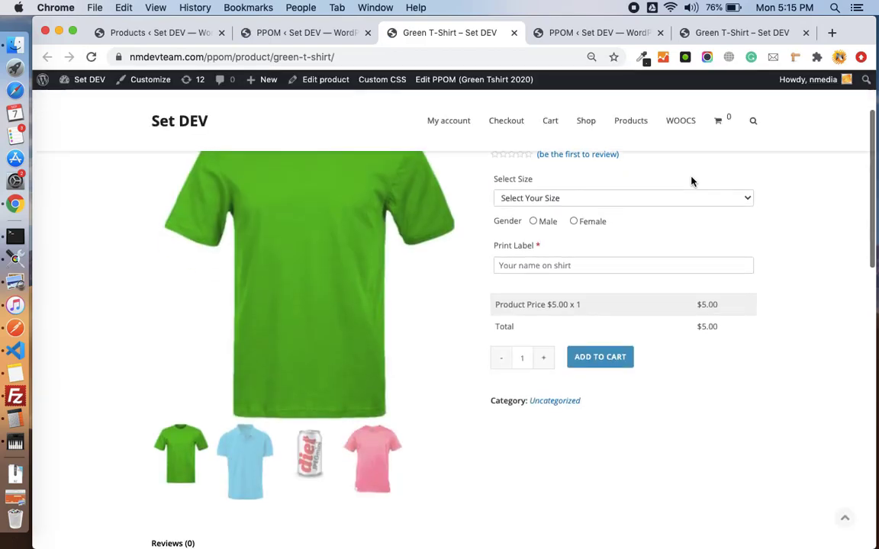
click(588, 203)
click(583, 221)
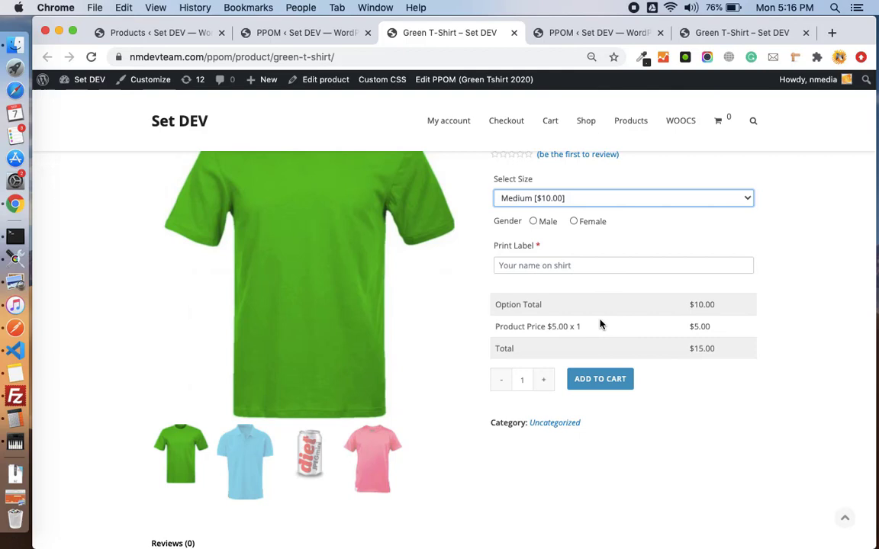
scroll(599, 325, down, 1)
scroll(600, 325, up, 1)
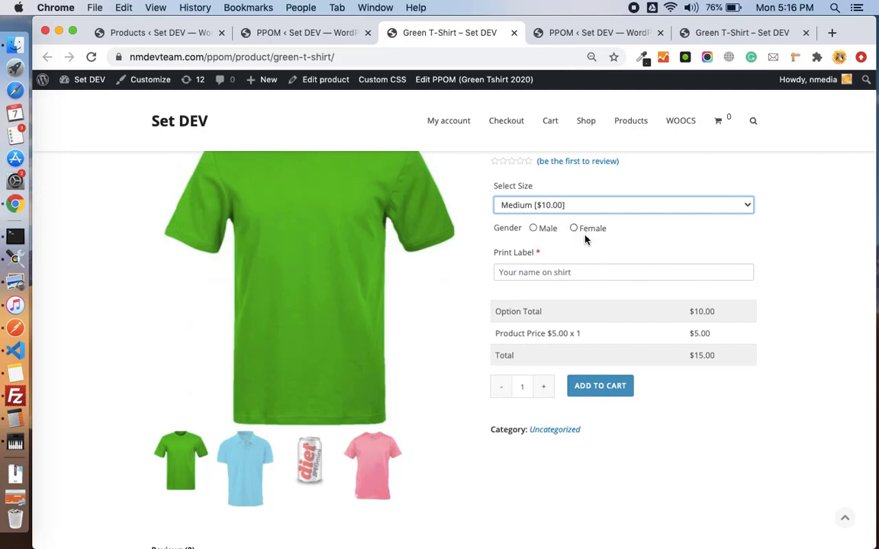
double_click(700, 312)
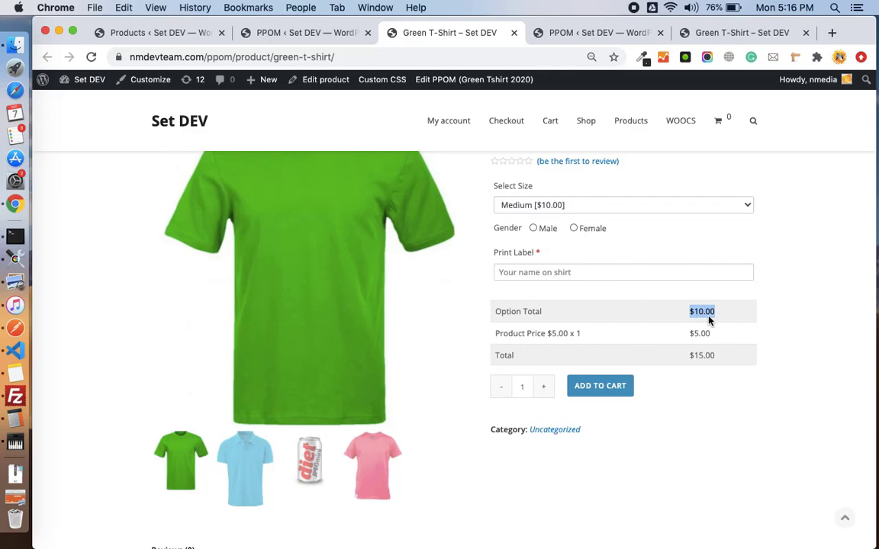
Switch the PPOM price display to Show Each Option's Price and save the field group
click(288, 33)
scroll(671, 206, down, 2)
click(598, 224)
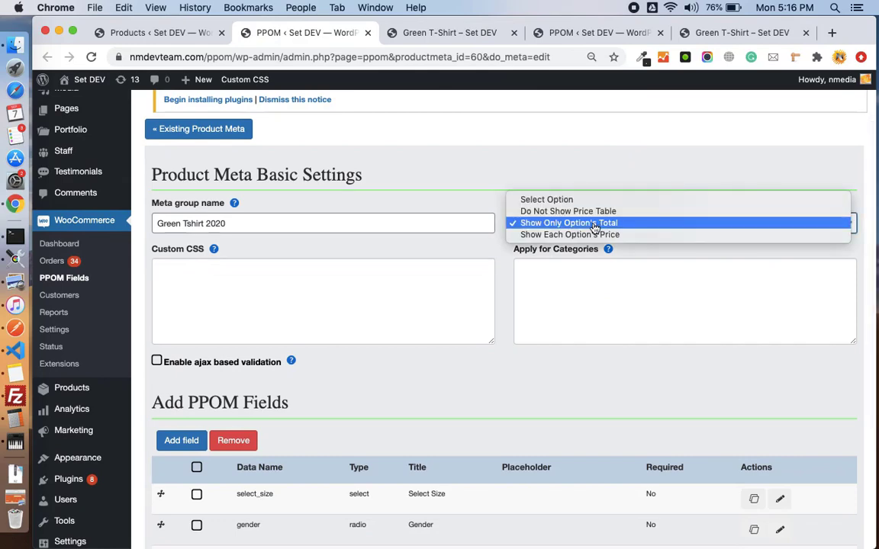
click(591, 235)
scroll(588, 240, down, 5)
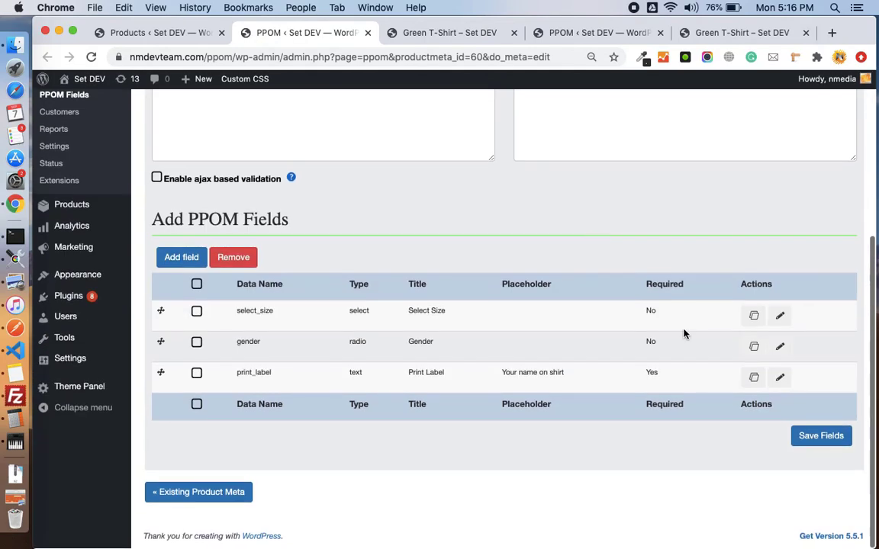
click(830, 446)
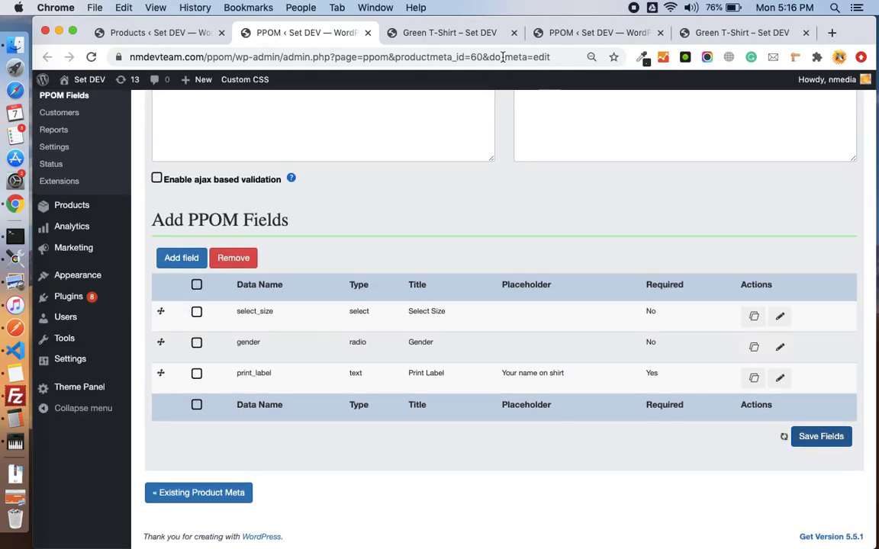
click(446, 33)
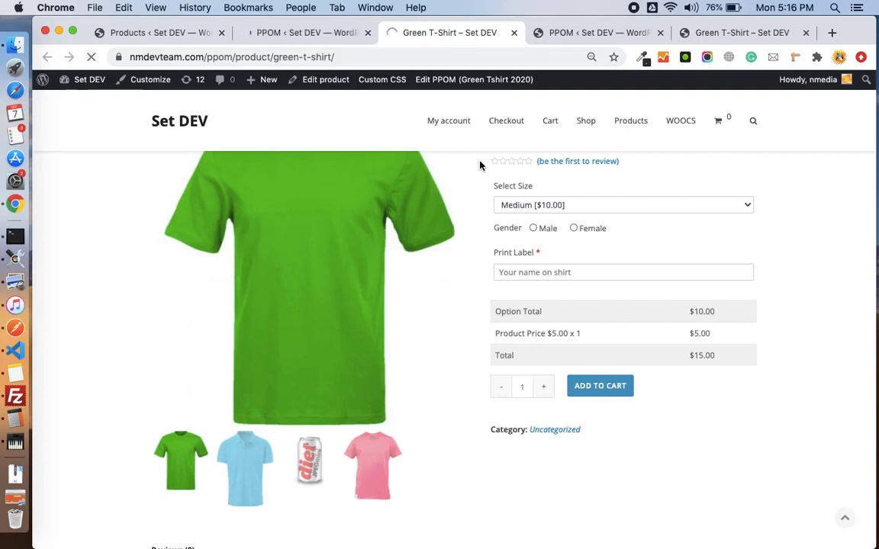
Reload the Green T-Shirt page and choose Small [$5.00] for a $10.00 total
click(90, 56)
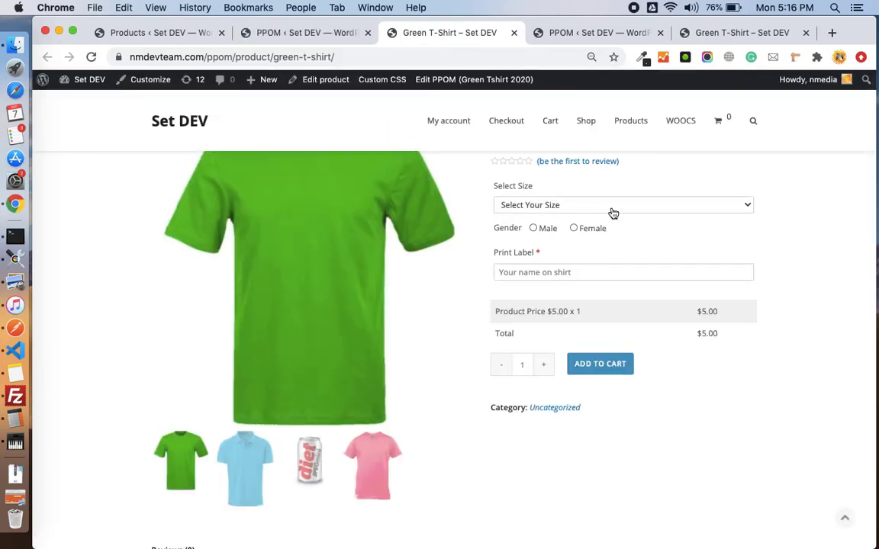
click(610, 206)
click(612, 220)
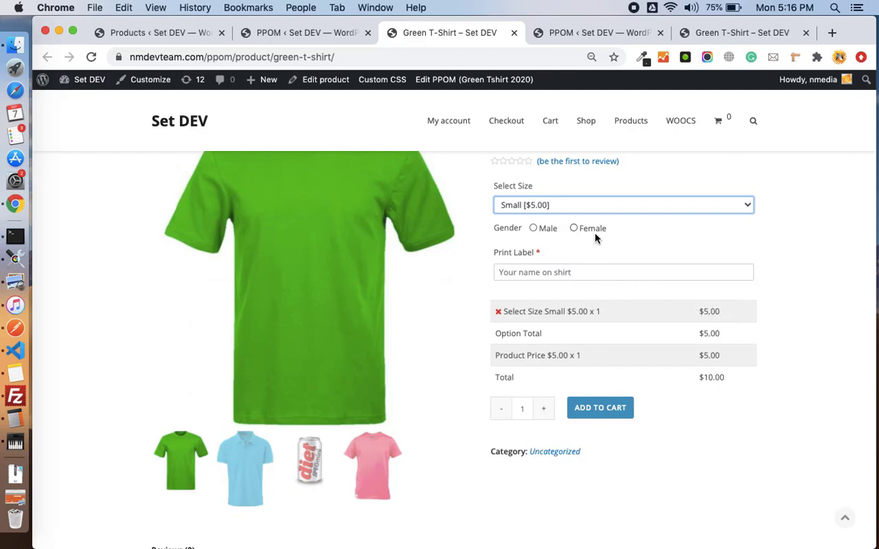
scroll(597, 238, up, 2)
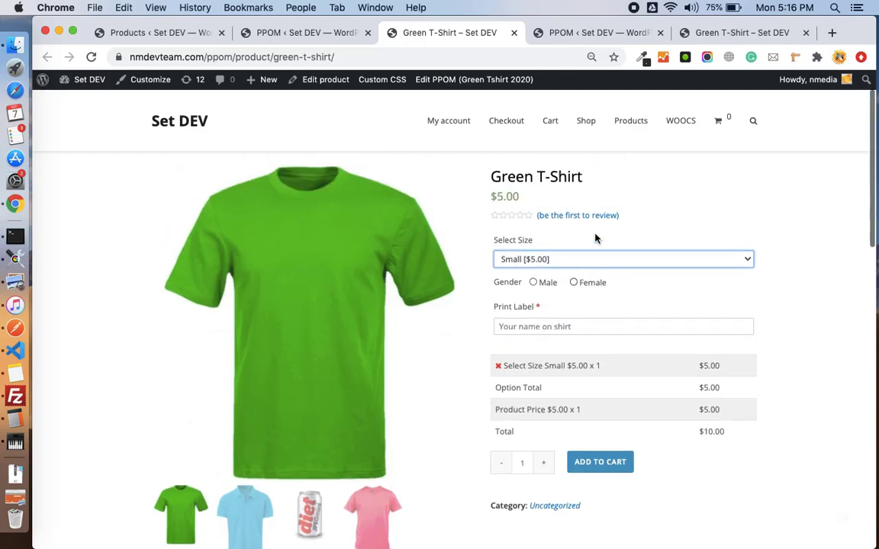
scroll(596, 236, down, 2)
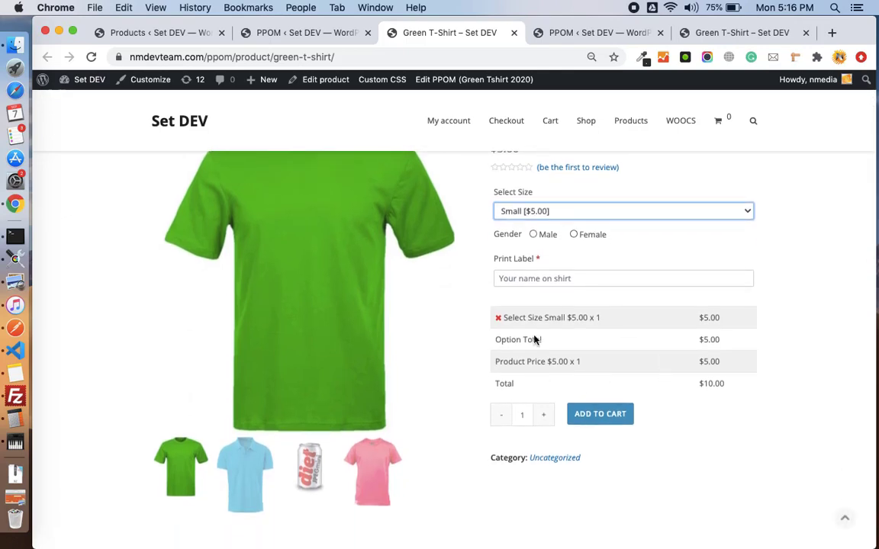
Choose Female, enter a name as the print label, and add the shirt to the cart
click(591, 234)
click(561, 273)
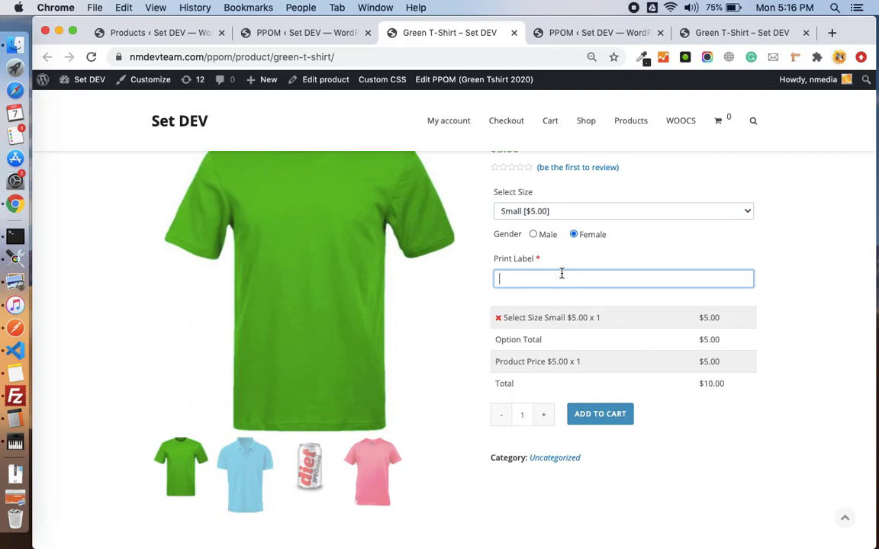
text(John Mike)
click(618, 419)
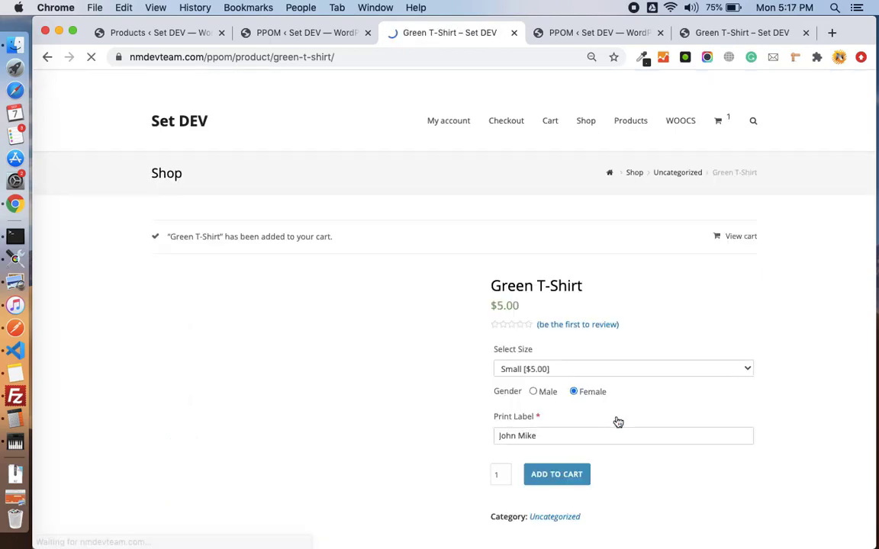
Open the cart and check the item's Size, Gender and Print Label details
click(740, 238)
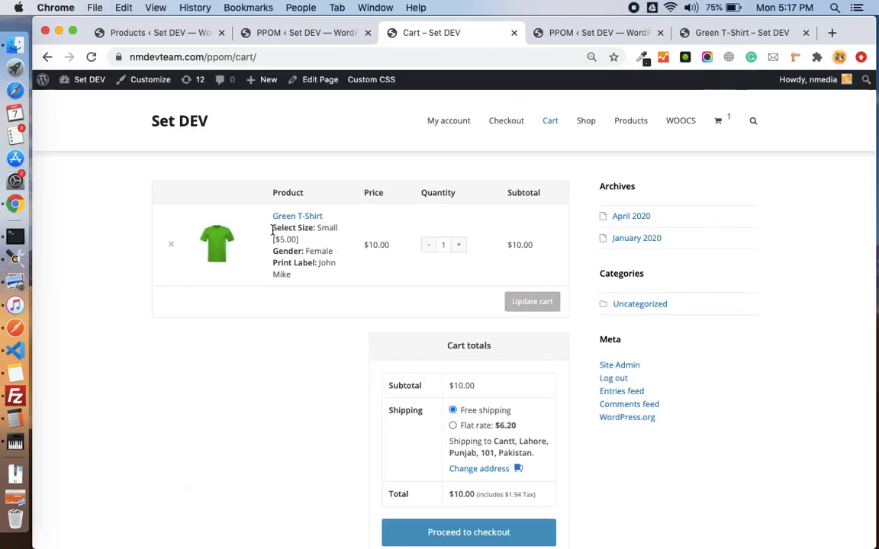
drag(279, 228, 313, 262)
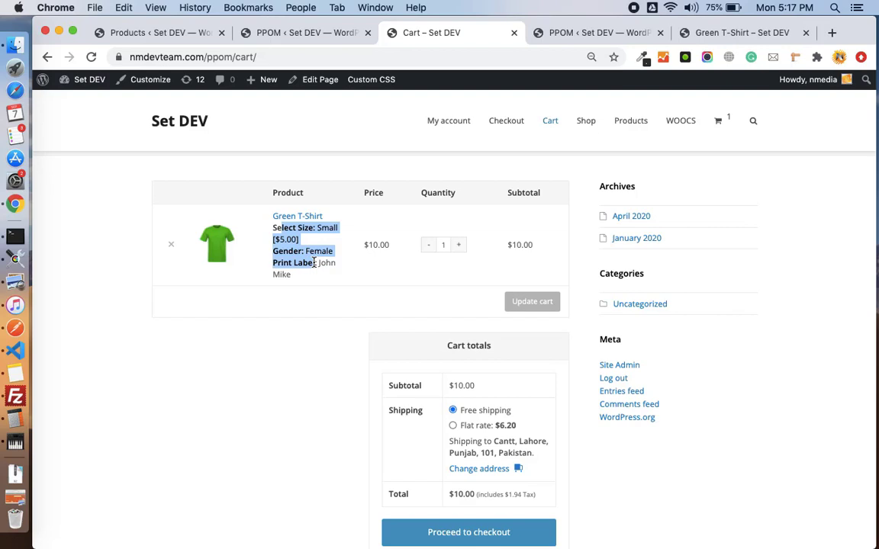
click(285, 231)
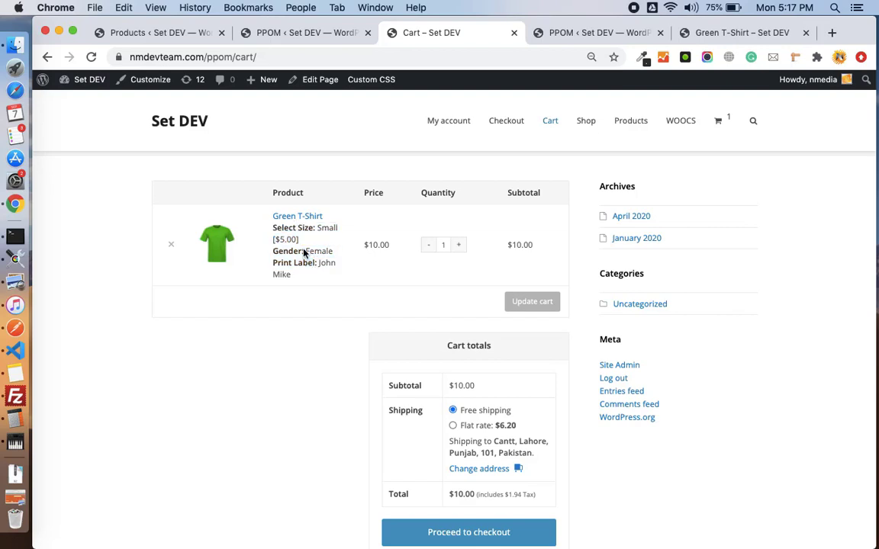
scroll(303, 254, down, 1)
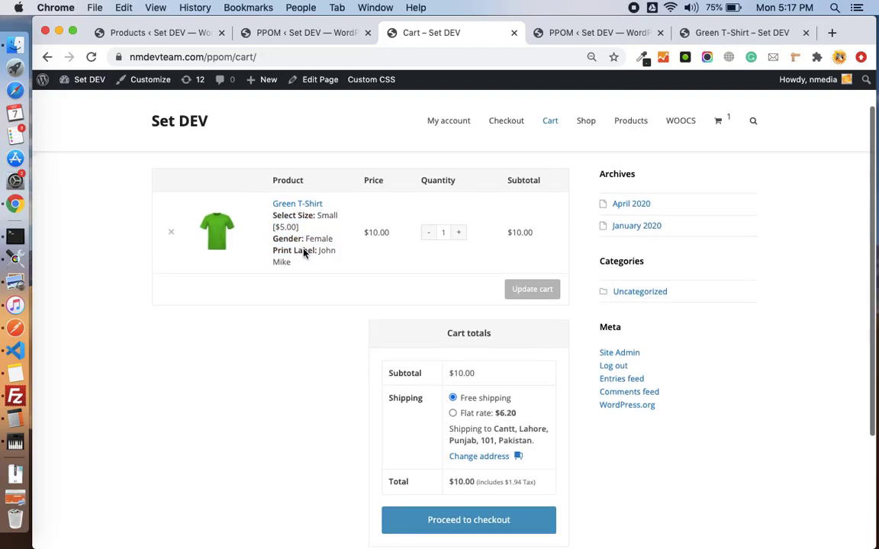
Check out with check payment and place the $10.00 Green T-Shirt order, reviewing its options
click(518, 514)
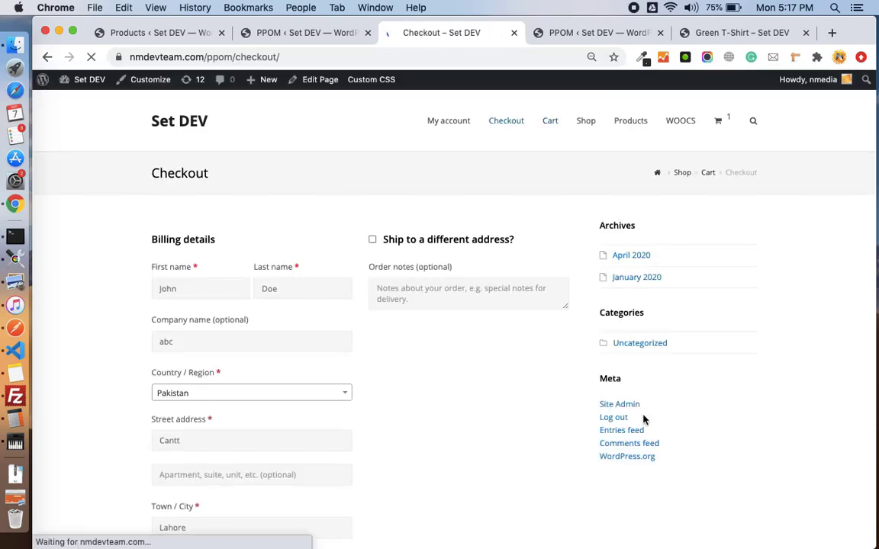
scroll(448, 396, down, 5)
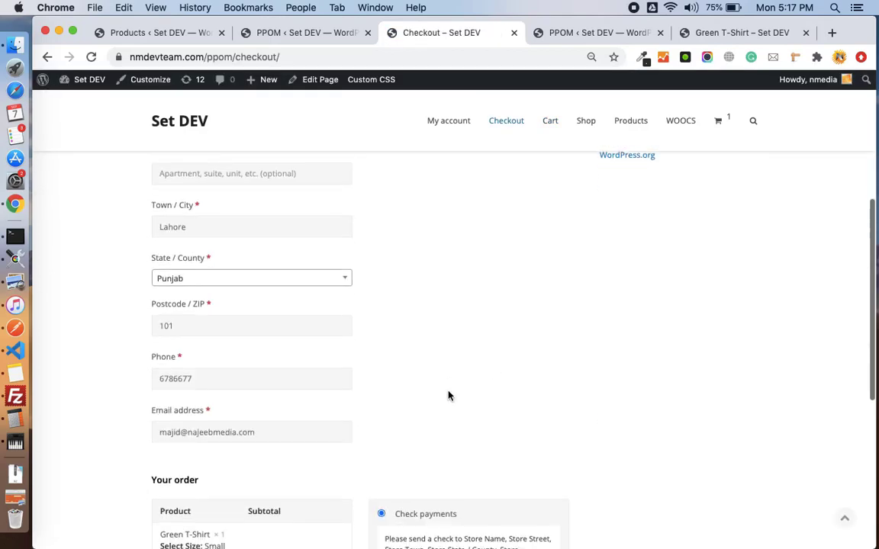
scroll(447, 395, down, 4)
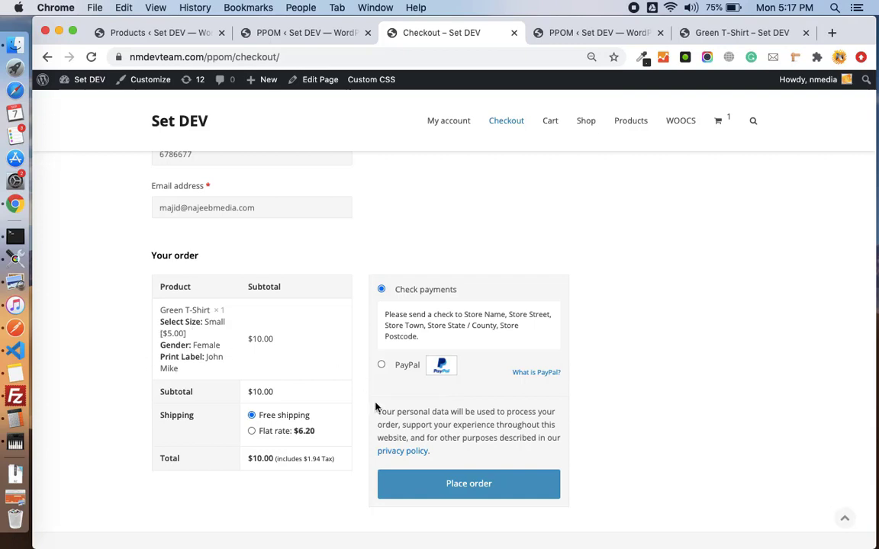
click(478, 498)
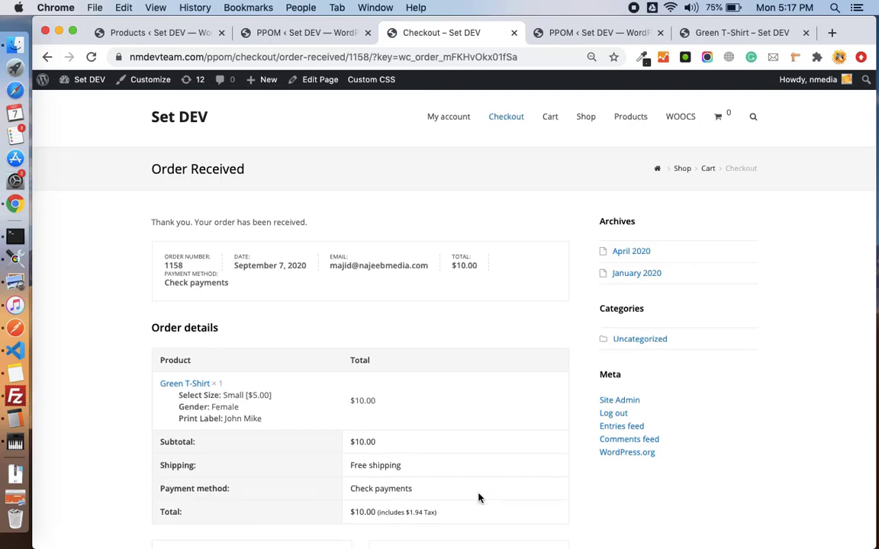
scroll(478, 497, down, 2)
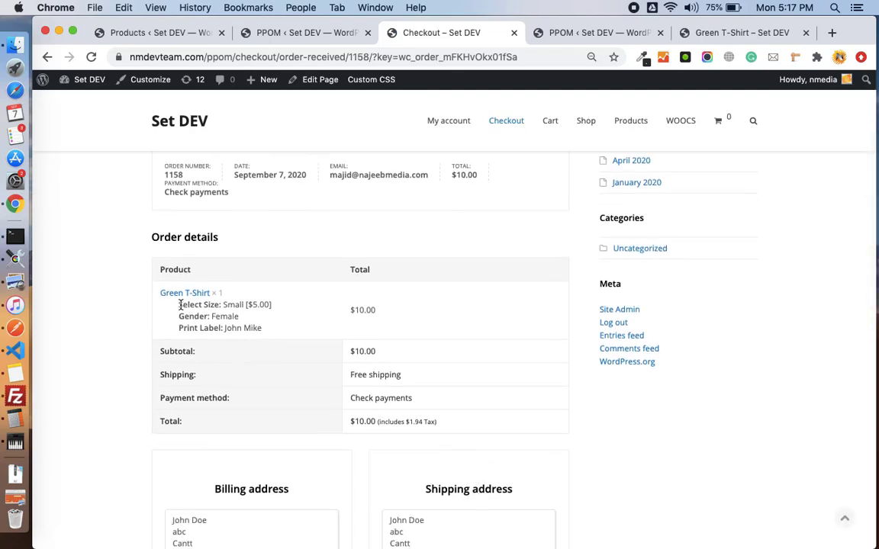
drag(180, 304, 263, 328)
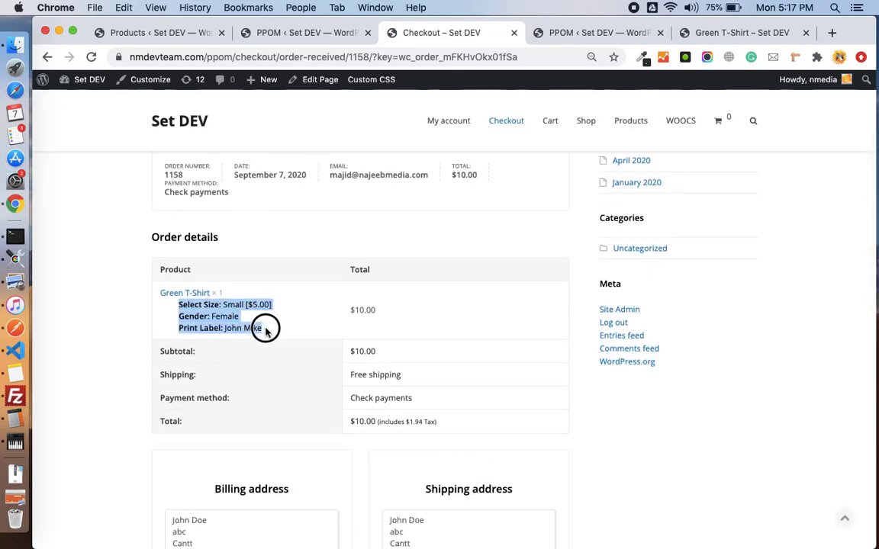
click(316, 34)
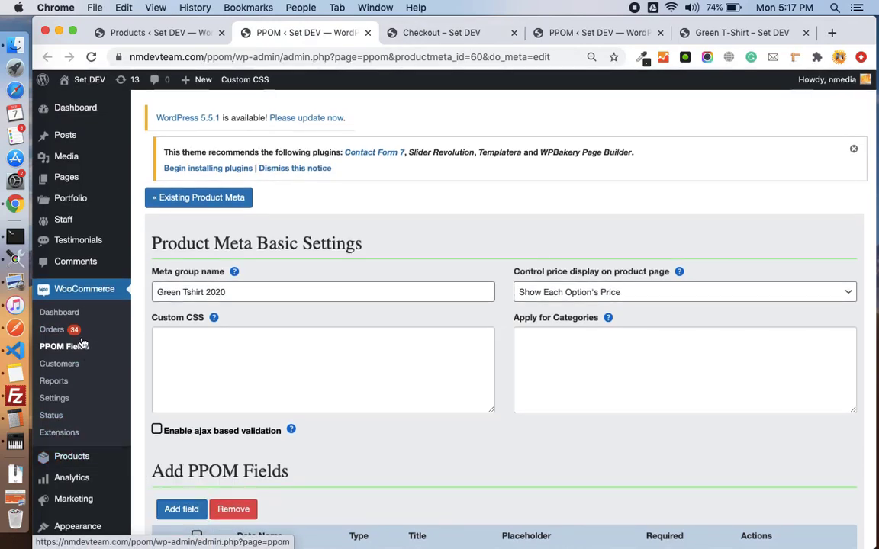
Open the newest WooCommerce order and verify its Small [$5.00], Female and print label lines
click(52, 329)
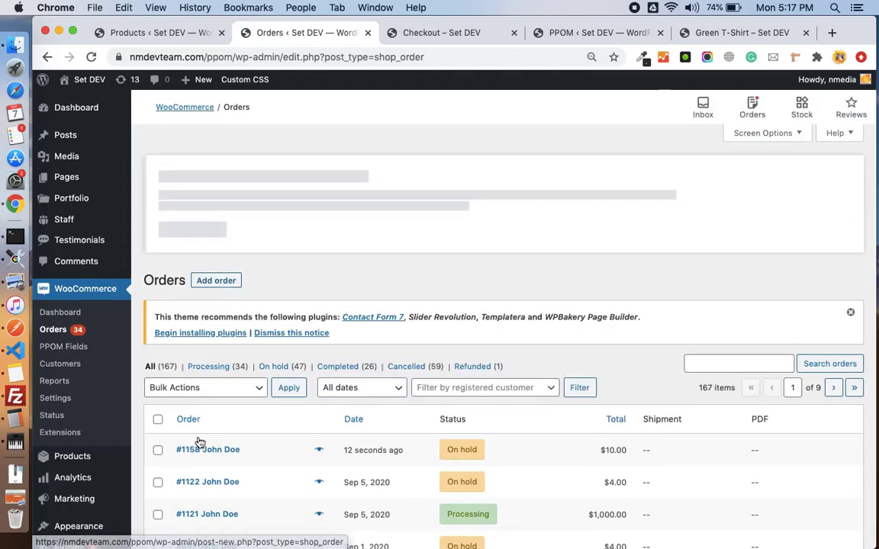
click(205, 450)
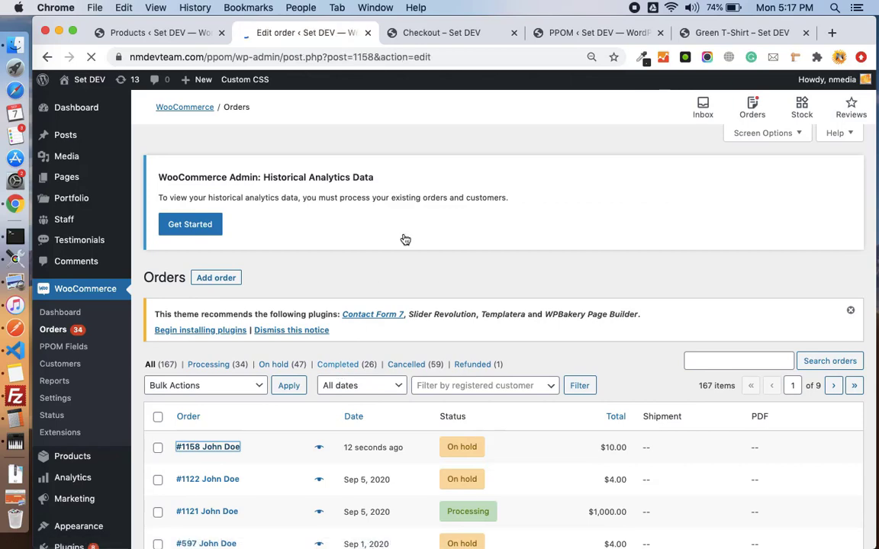
scroll(405, 337, down, 5)
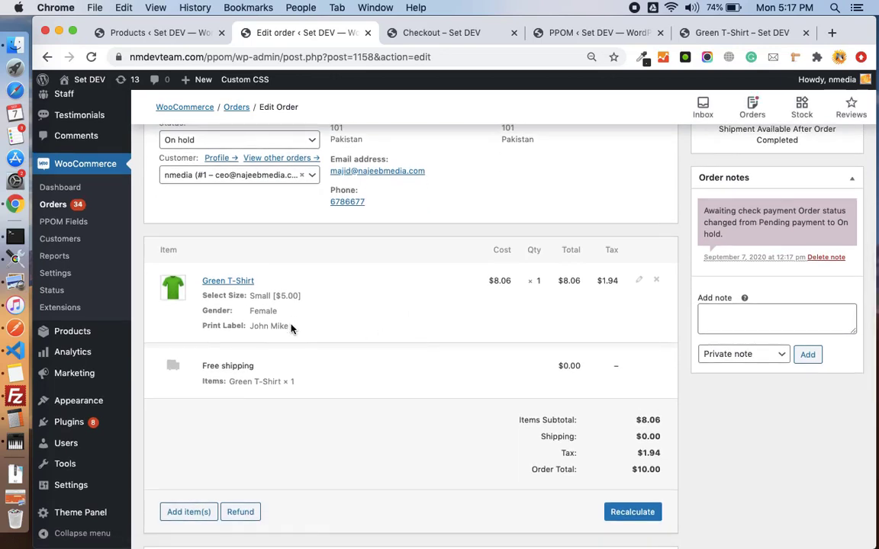
drag(291, 329, 205, 296)
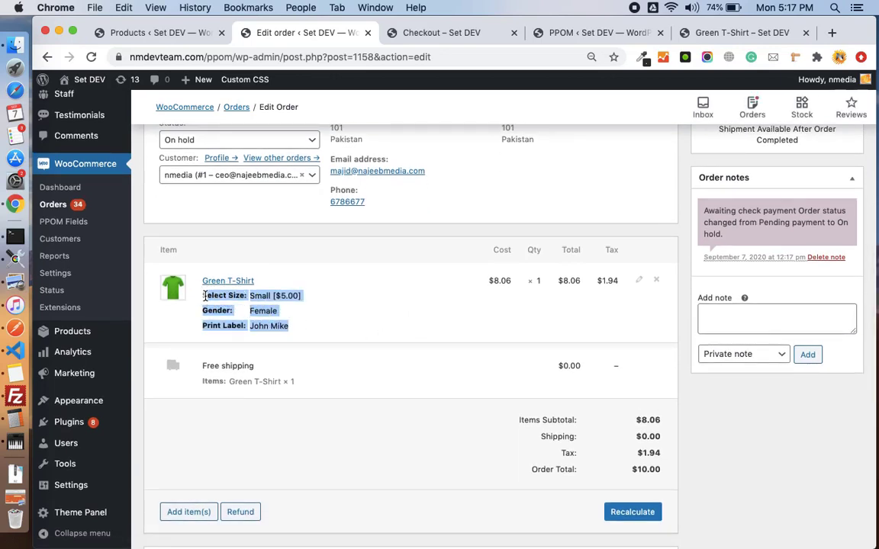
click(293, 331)
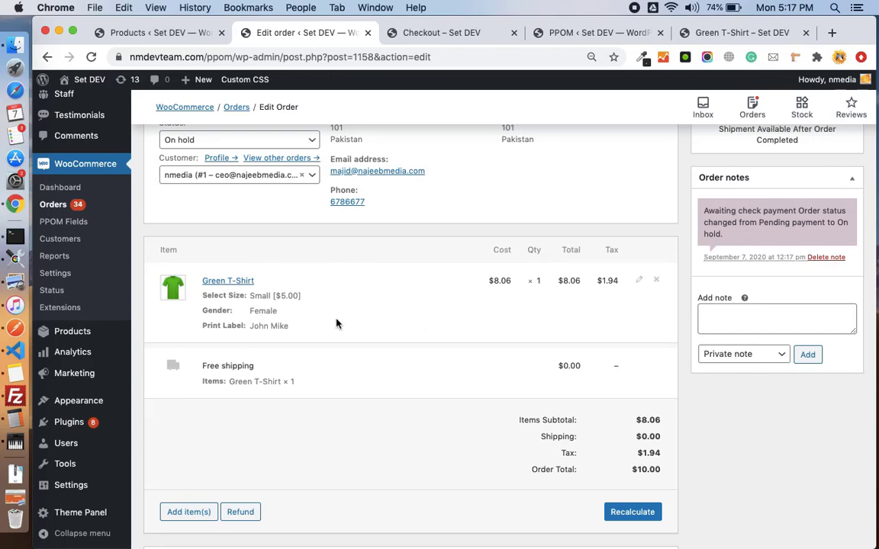
scroll(337, 324, up, 3)
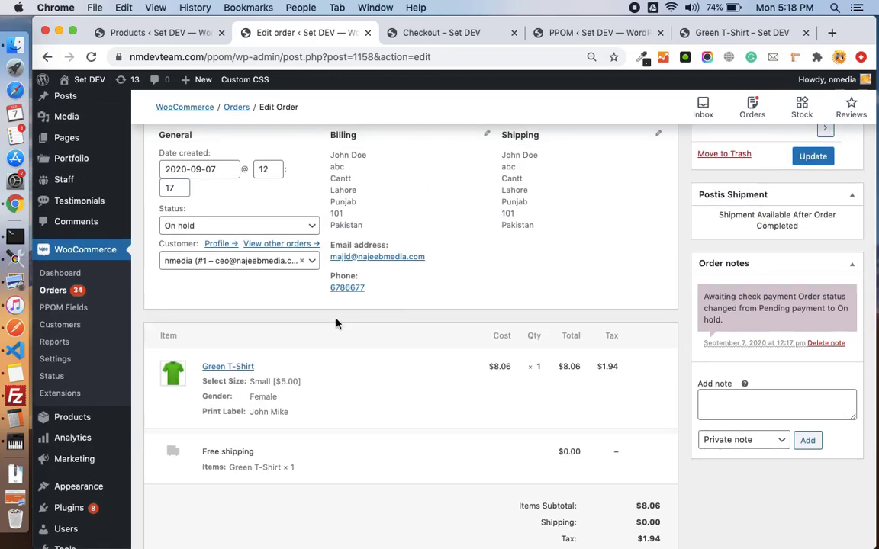
Go back to the Order Received page and scroll up to its heading
click(455, 33)
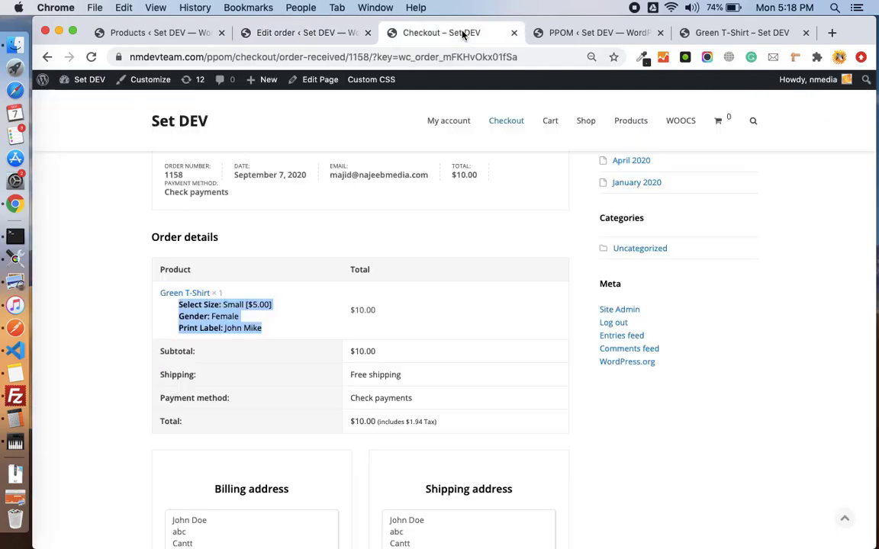
click(274, 316)
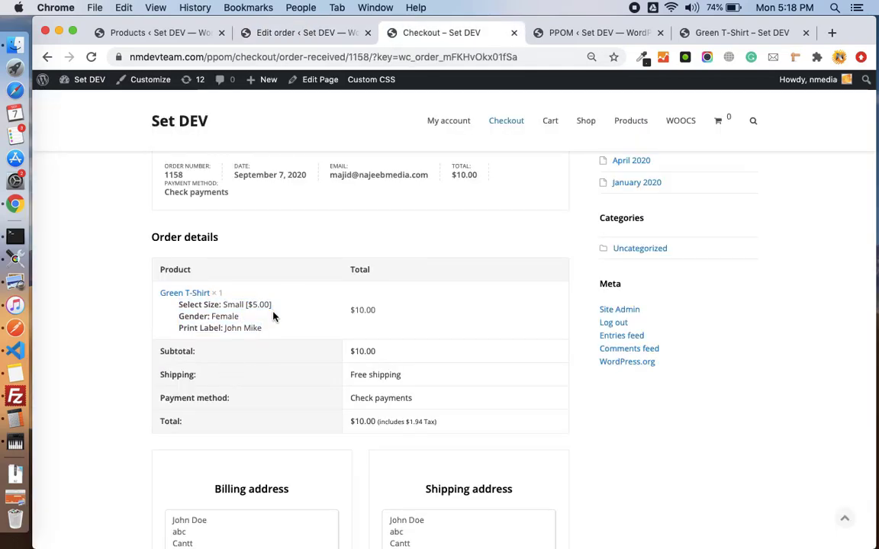
scroll(275, 317, up, 3)
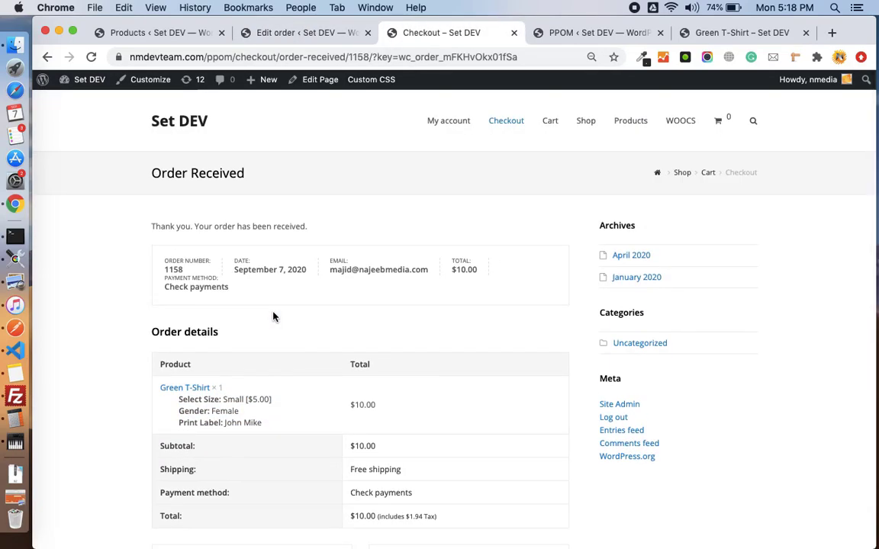